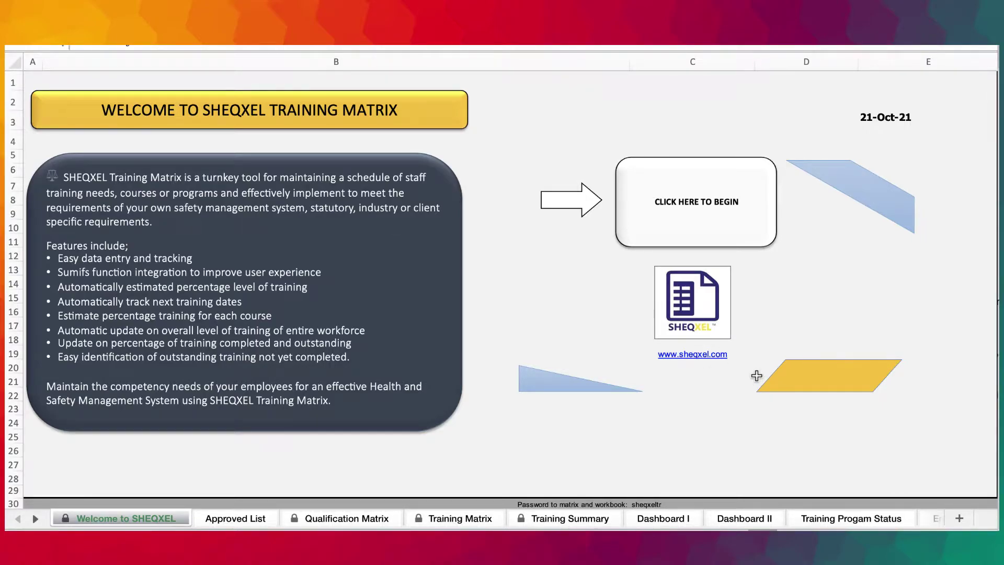
click(455, 519)
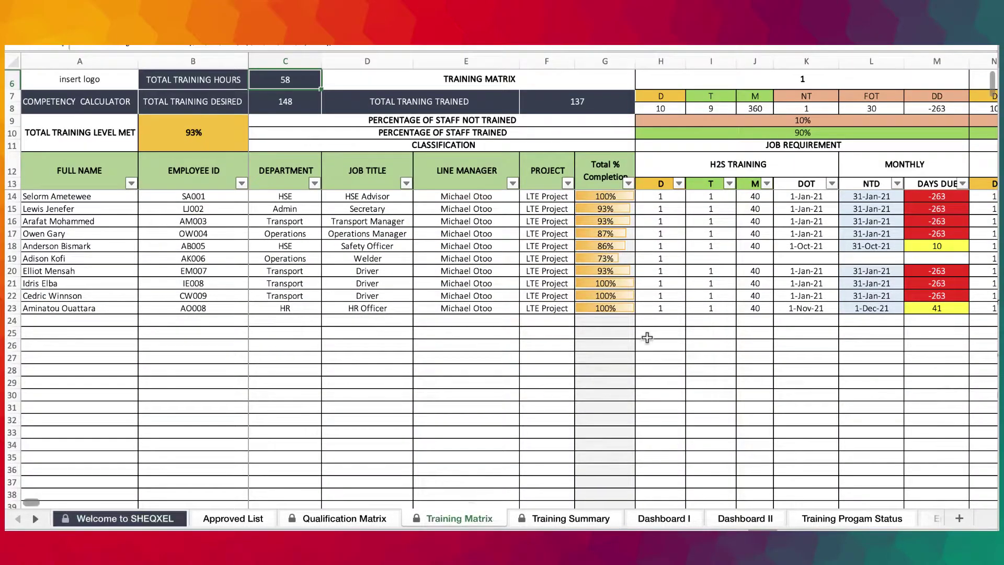
scroll(647, 337, right, 1)
scroll(647, 337, right, 6)
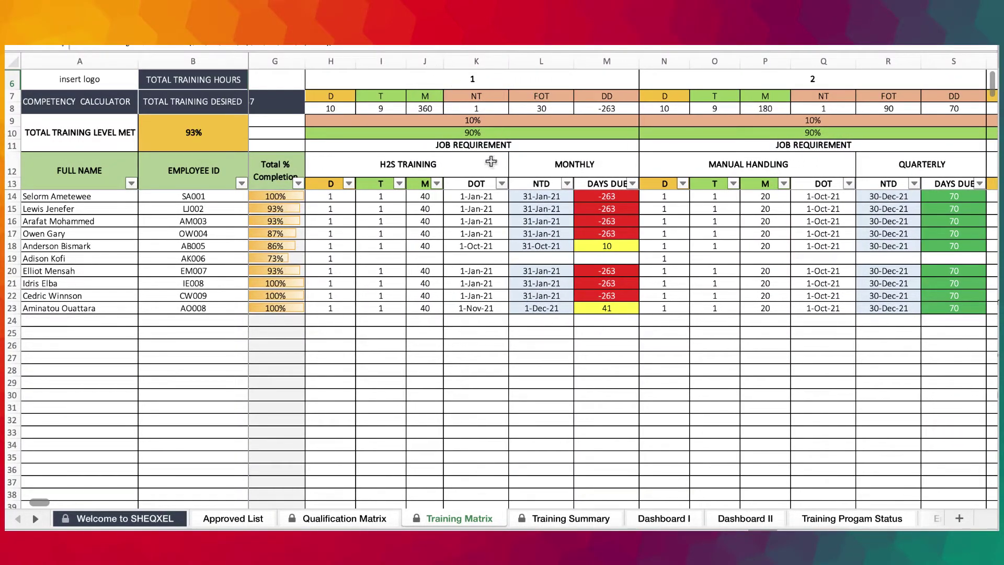
click(426, 62)
scroll(539, 269, right, 3)
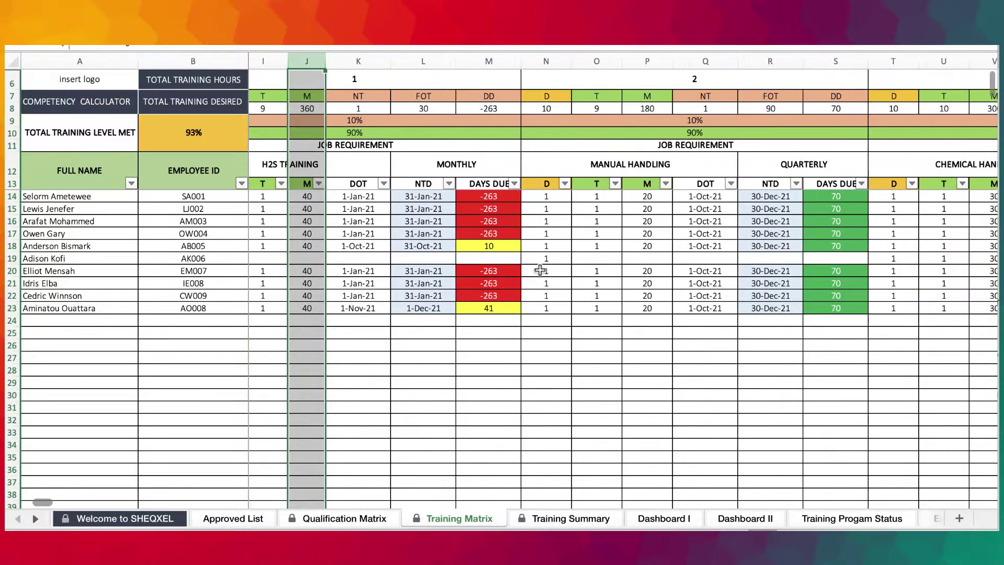
click(607, 61)
scroll(607, 277, right, 4)
scroll(607, 277, left, 4)
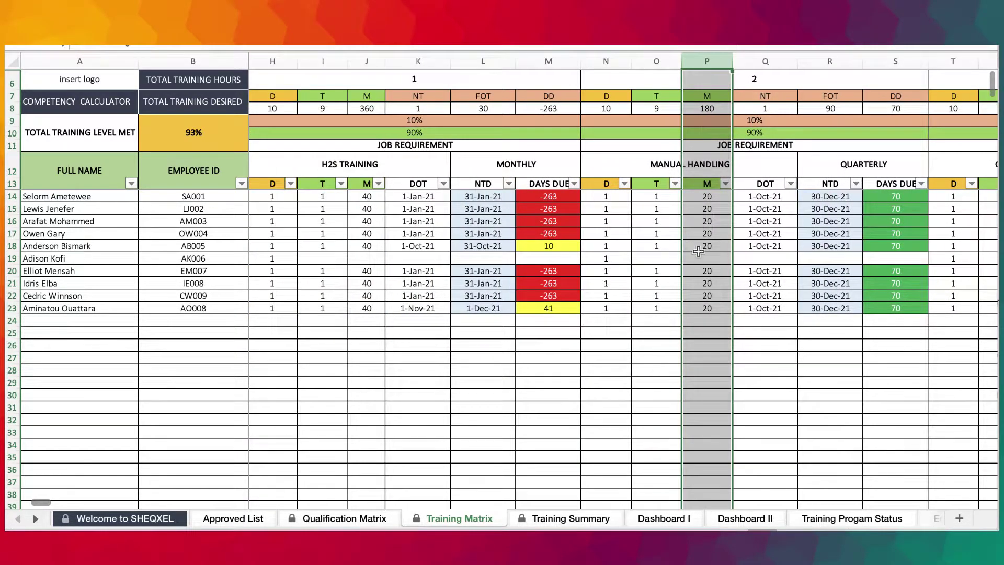
scroll(387, 249, left, 2)
click(479, 205)
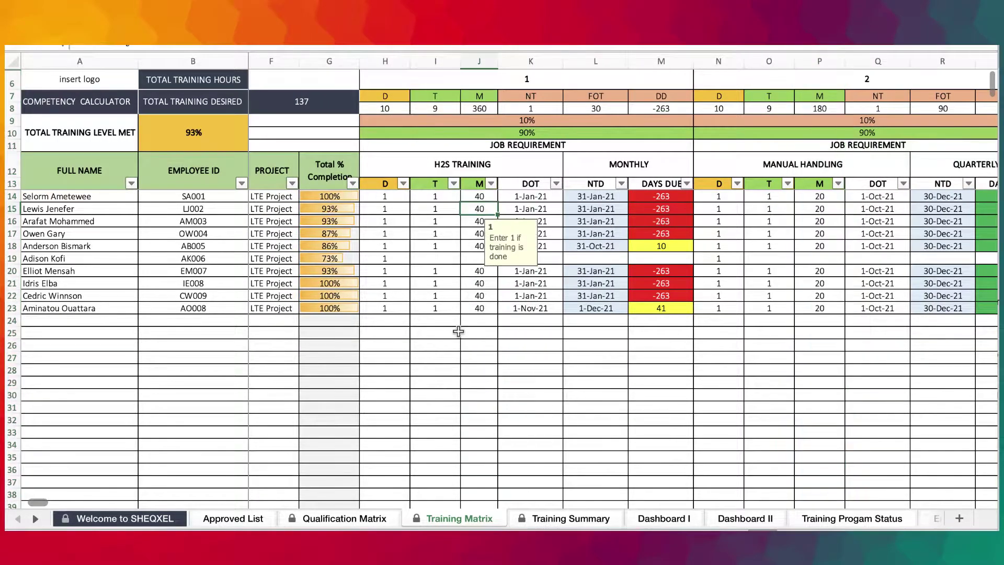
click(480, 197)
click(481, 184)
click(476, 197)
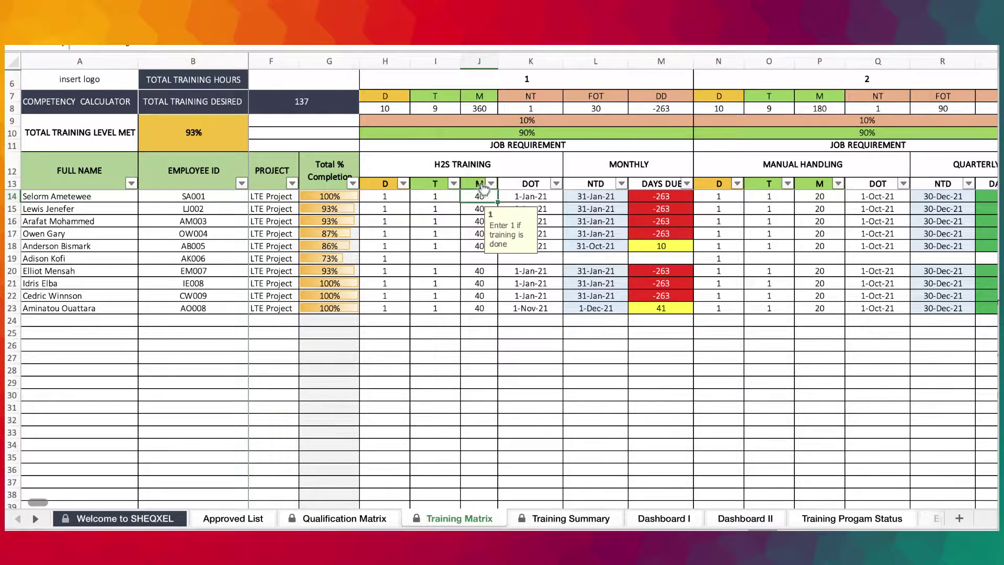
scroll(485, 191, left, 2)
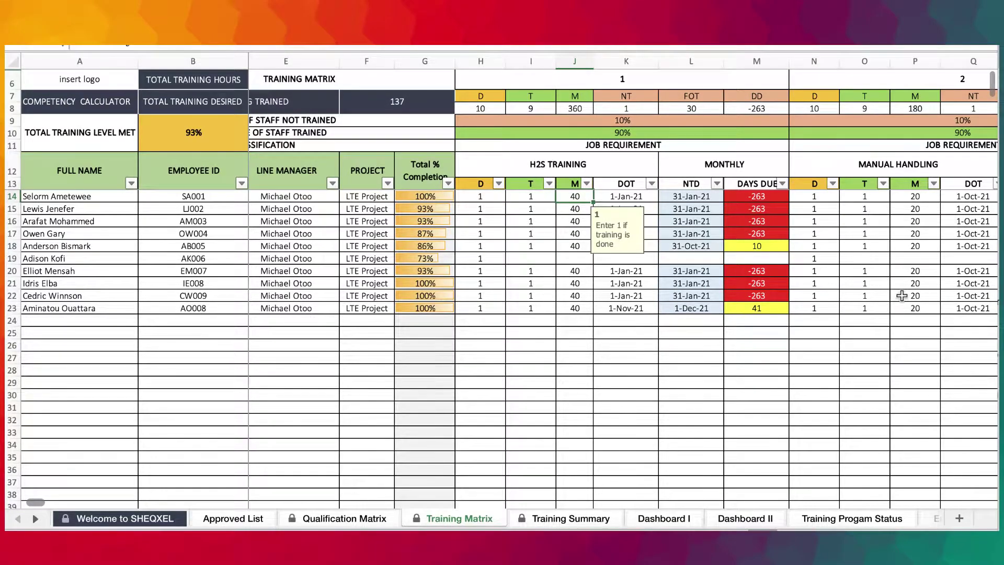
scroll(902, 295, left, 3)
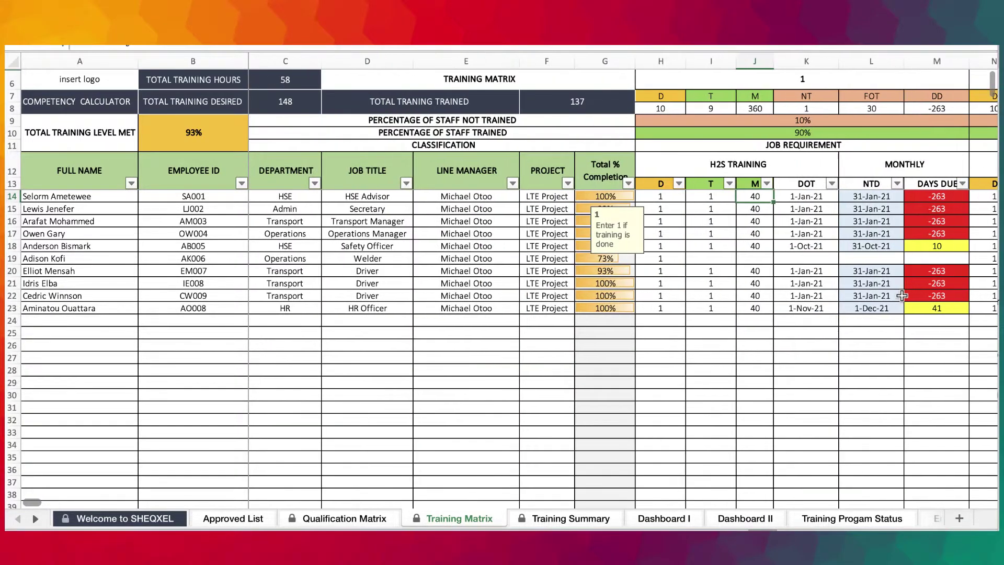
click(287, 80)
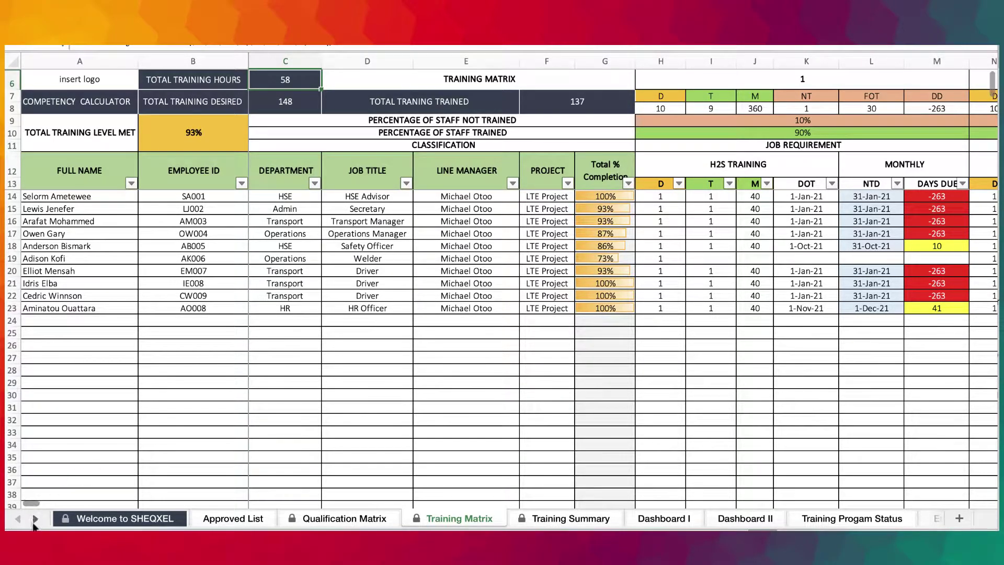
- Scroll the sheet tab bar and view the Program Training Hours sheet
click(35, 518)
click(35, 519)
click(35, 519)
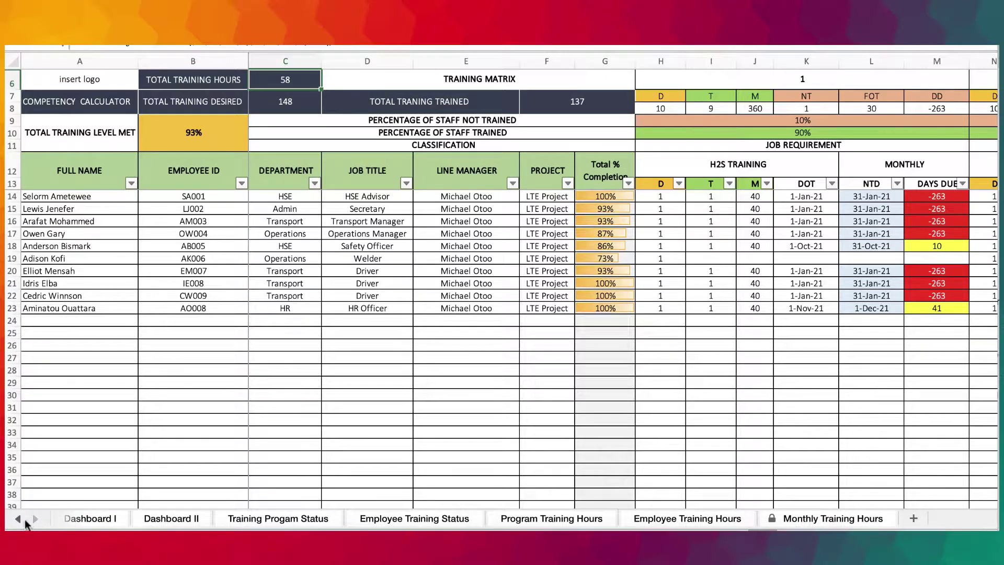
click(19, 518)
scroll(829, 360, right, 3)
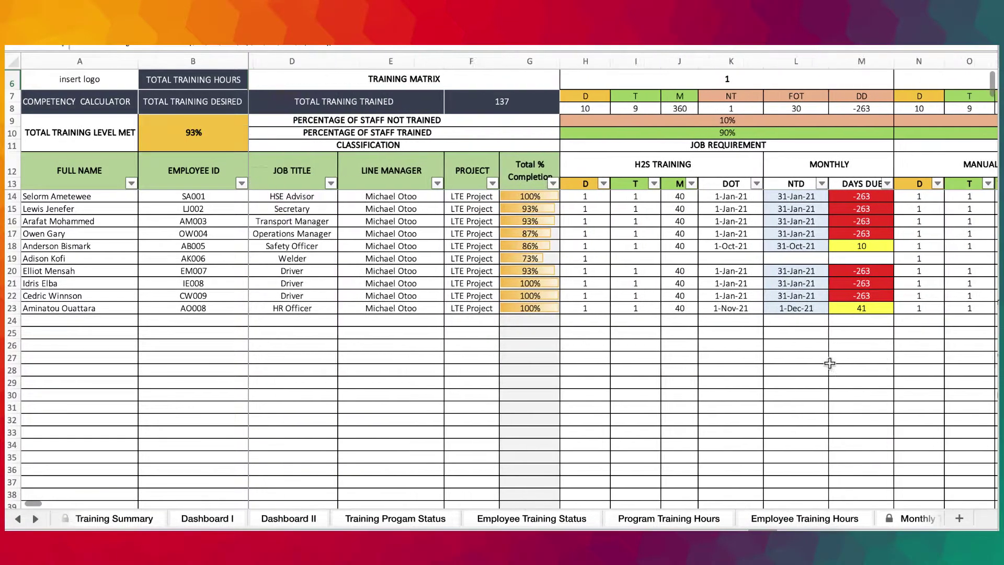
scroll(830, 363, left, 2)
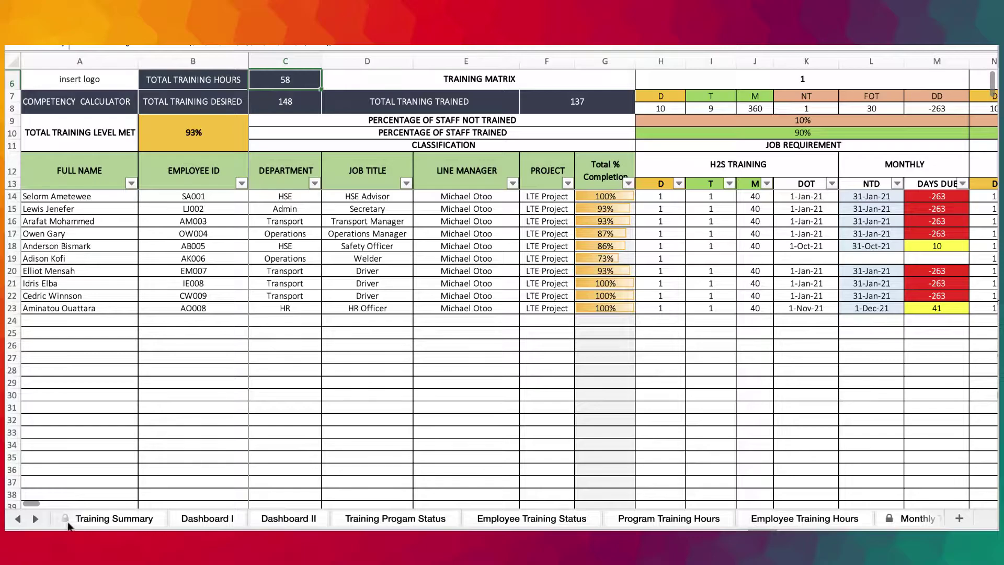
click(35, 519)
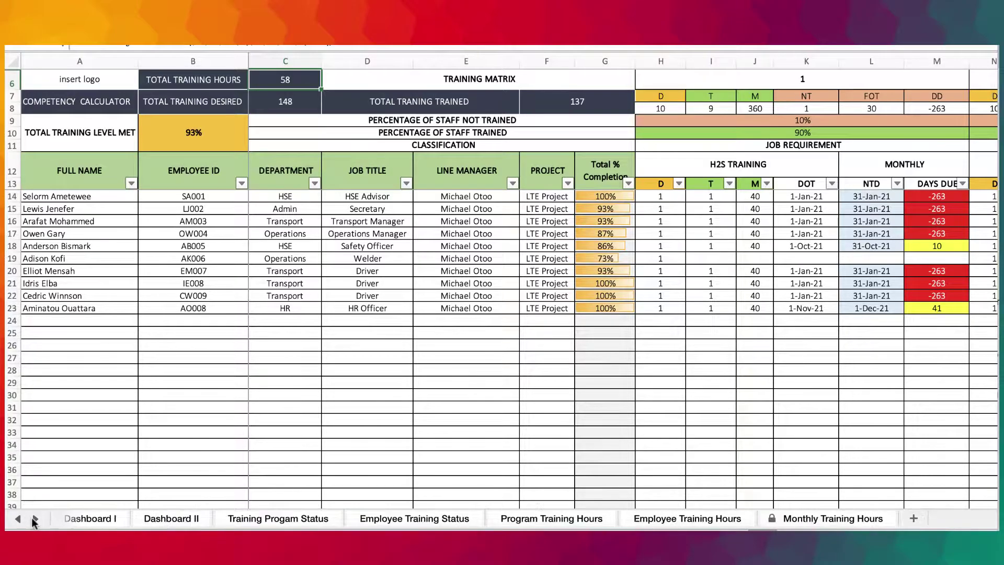
click(585, 520)
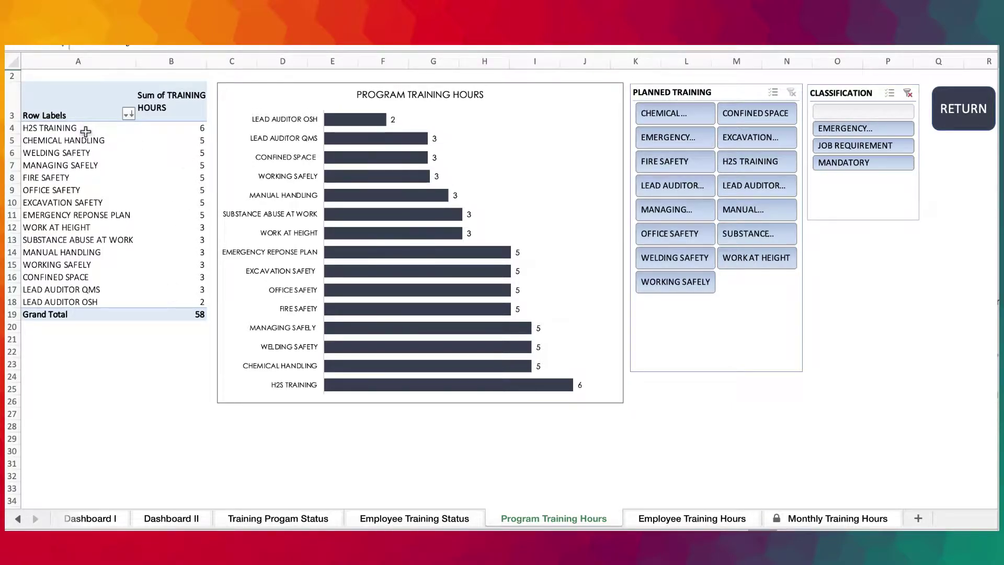
- View Employee Training Hours, then Monthly Training Hours showing 53, 4 and 1 hours totalling 58
click(701, 519)
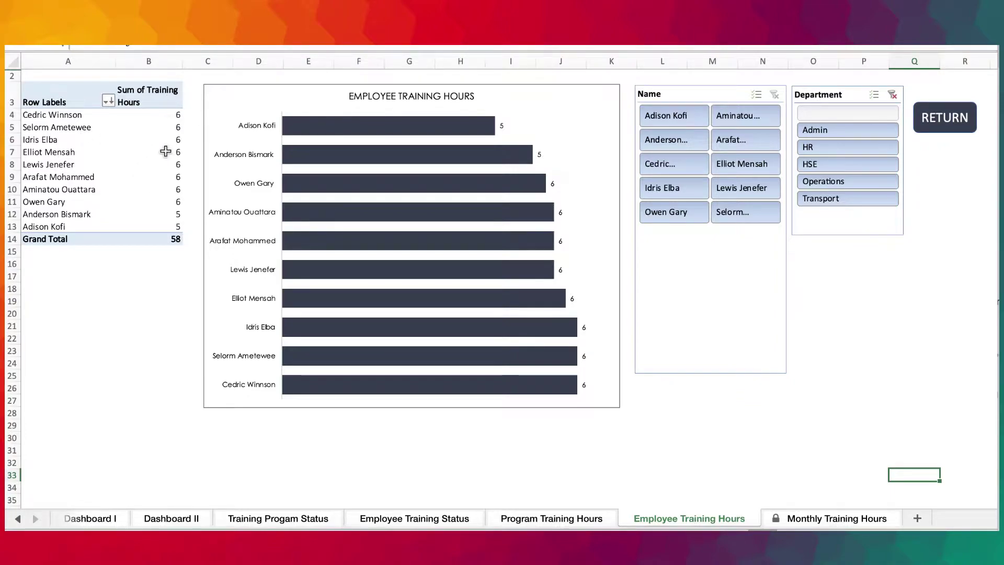
click(830, 519)
scroll(214, 163, down, 1)
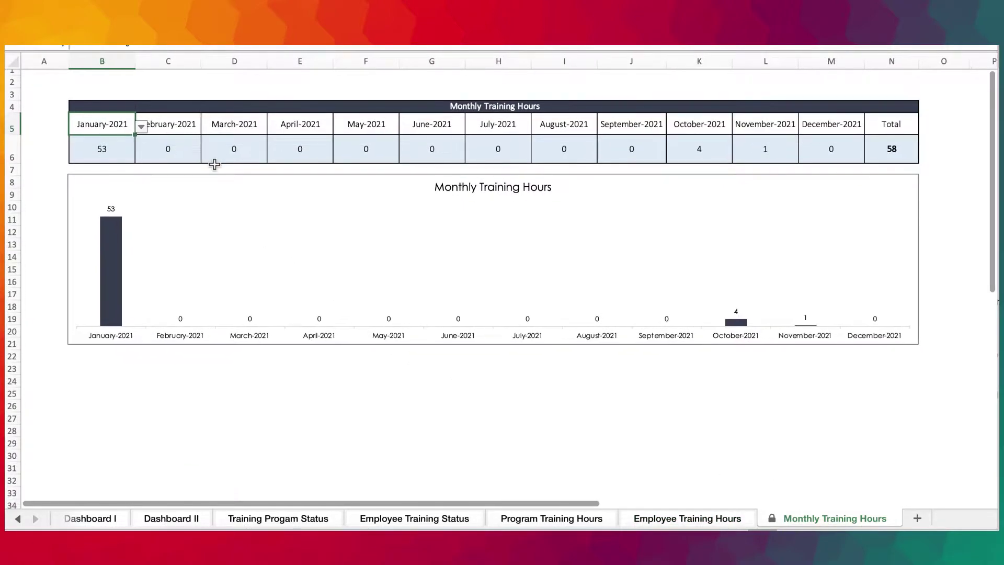
- Go back to the Training Matrix sheet
click(18, 519)
click(18, 518)
click(249, 517)
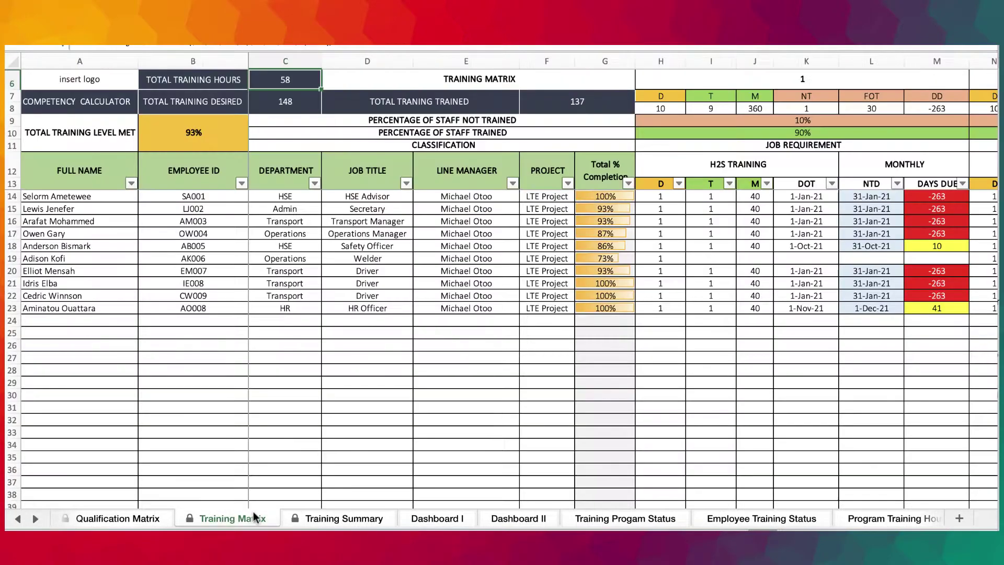
- Select Manual Handling dates and show Manual Handling (70 days due) and Chemical Handling (-110) columns
scroll(658, 210, right, 3)
drag(658, 209, 660, 308)
scroll(697, 266, right, 5)
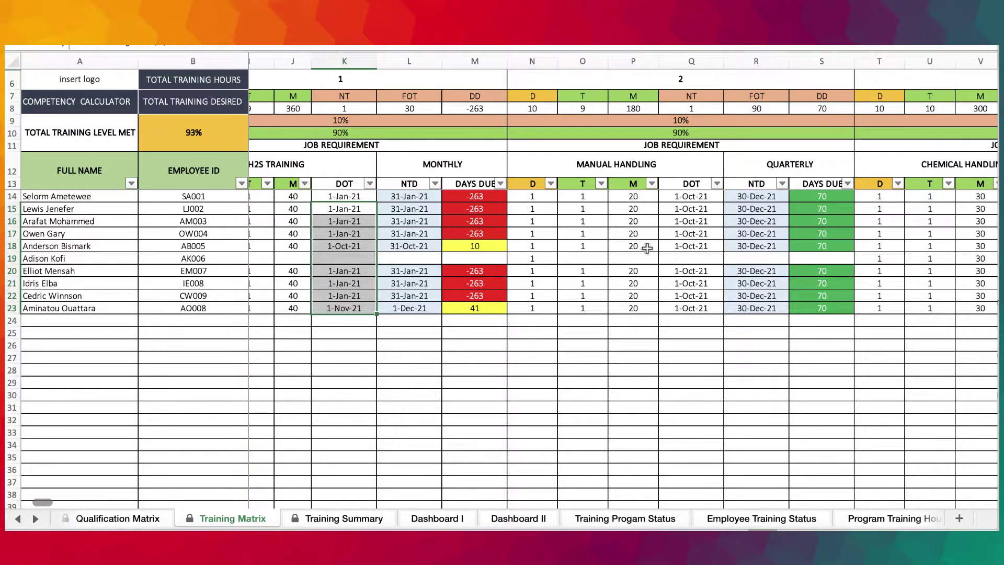
click(669, 236)
scroll(732, 251, right, 4)
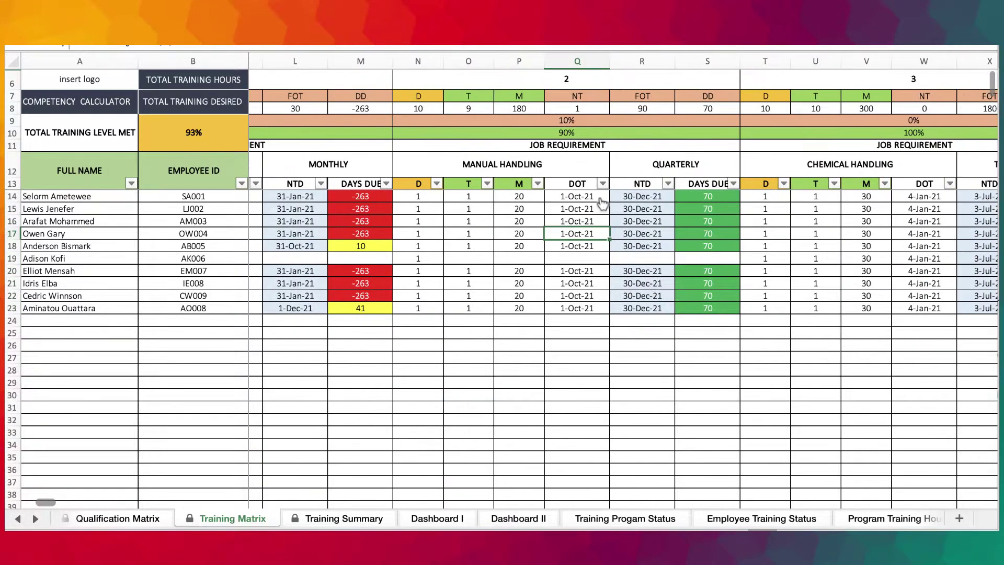
scroll(607, 209, right, 2)
scroll(644, 308, left, 2)
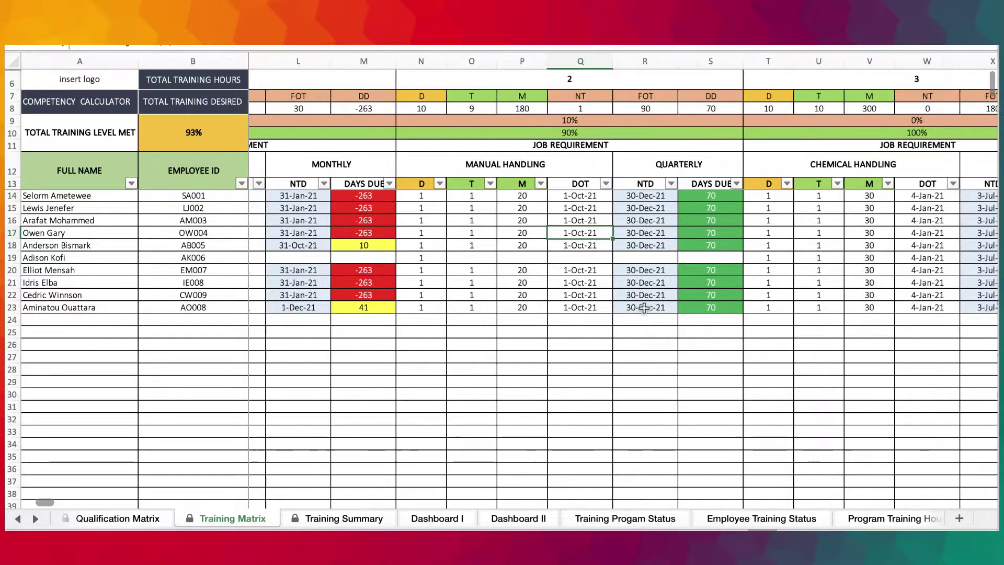
scroll(645, 307, right, 2)
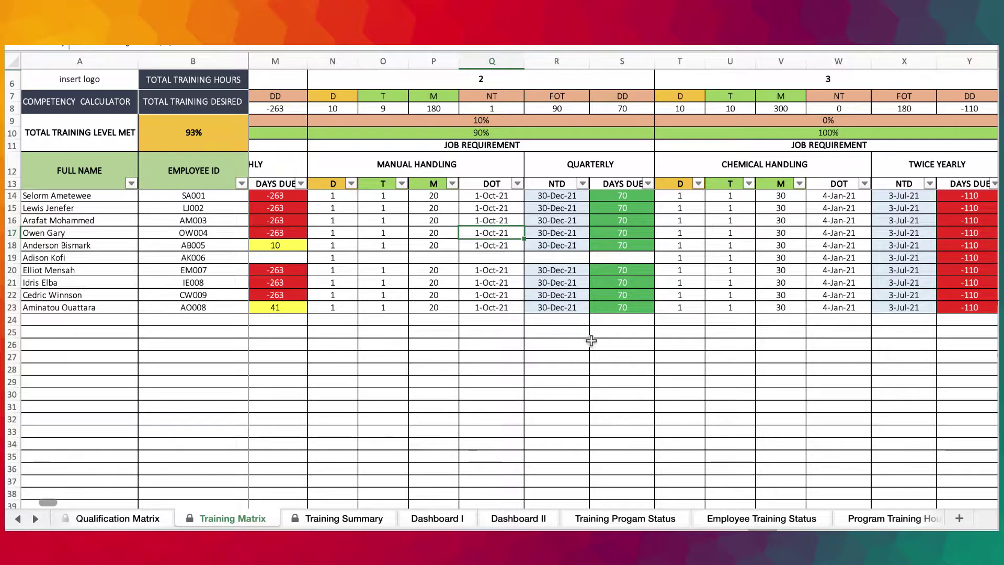
- On Monthly Training Hours, inspect the first column's month dropdown and close it unchanged
click(33, 519)
click(34, 519)
click(33, 519)
click(814, 519)
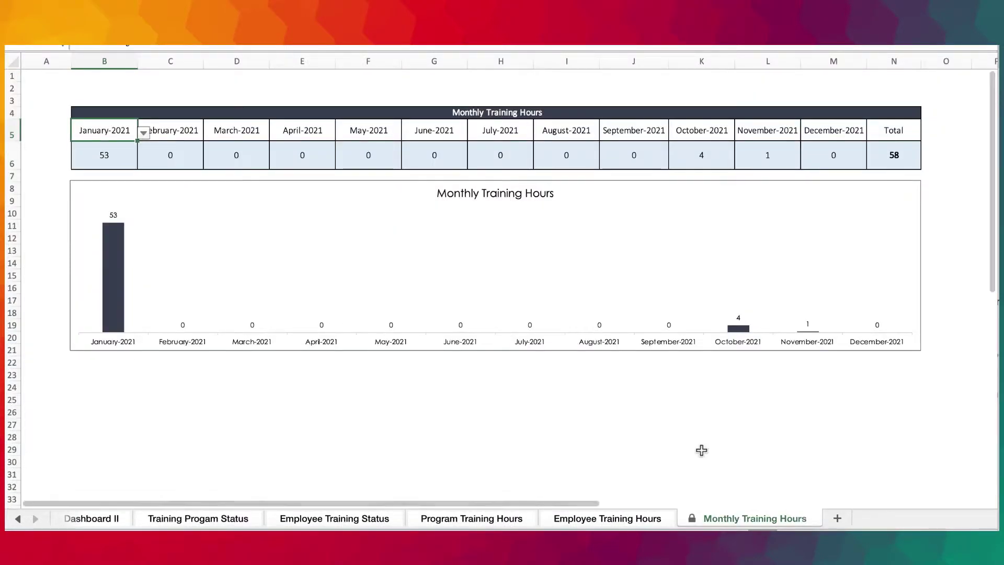
click(144, 133)
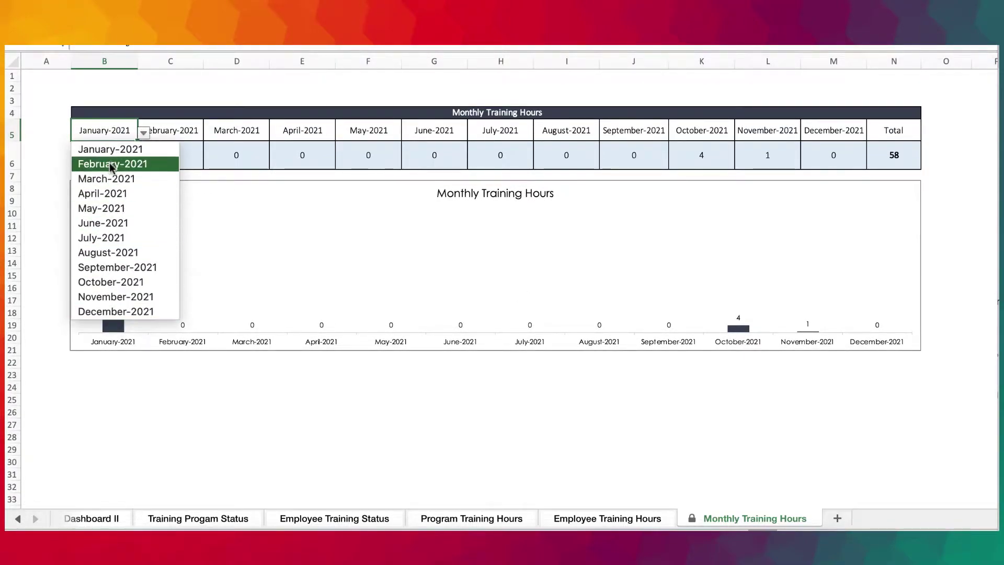
scroll(126, 261, down, 8)
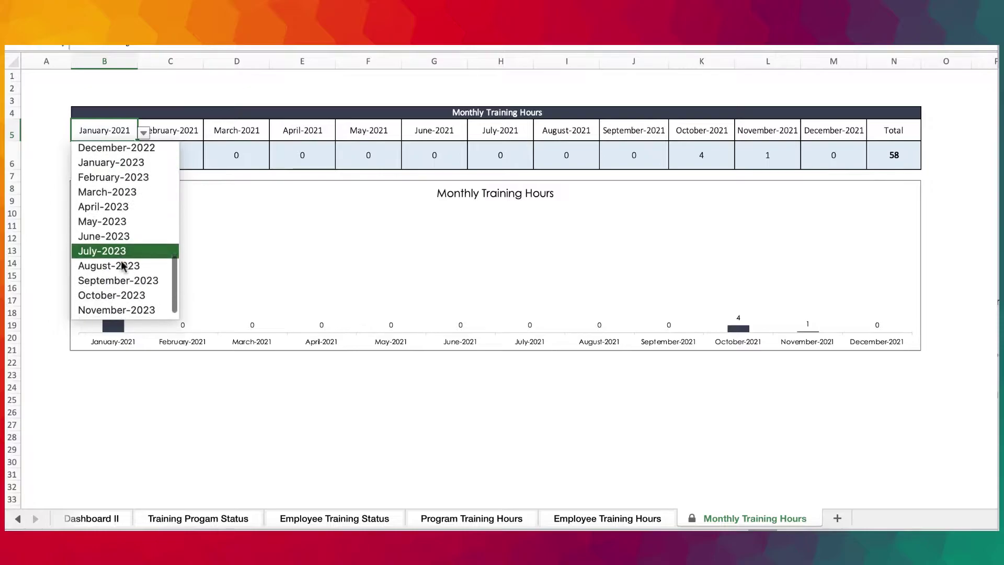
scroll(124, 262, down, 1)
scroll(123, 262, up, 8)
click(709, 401)
click(708, 401)
- Browse the List of Months from January-2021 through December-2023
scroll(709, 401, right, 5)
scroll(733, 359, down, 6)
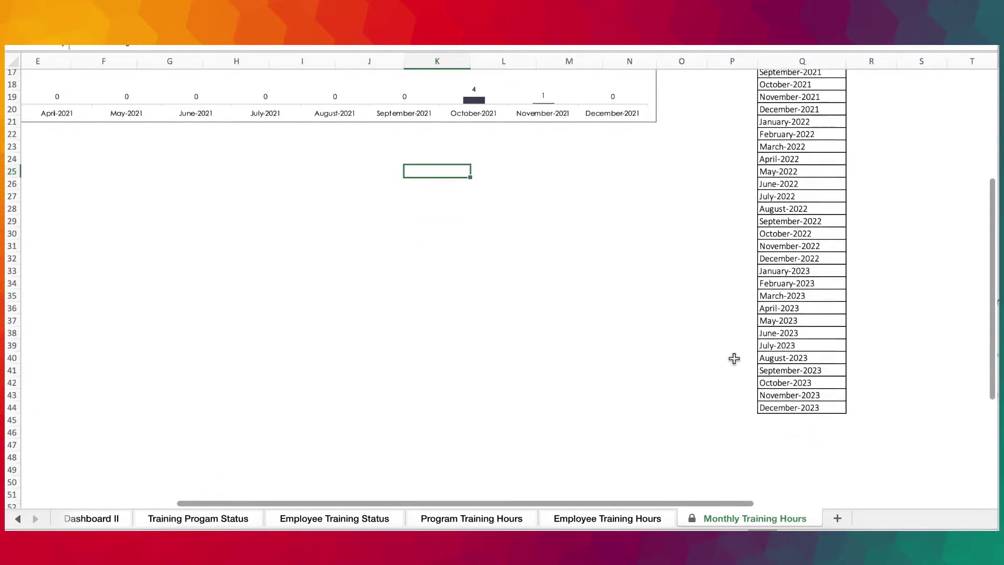
scroll(733, 359, down, 2)
scroll(732, 359, up, 6)
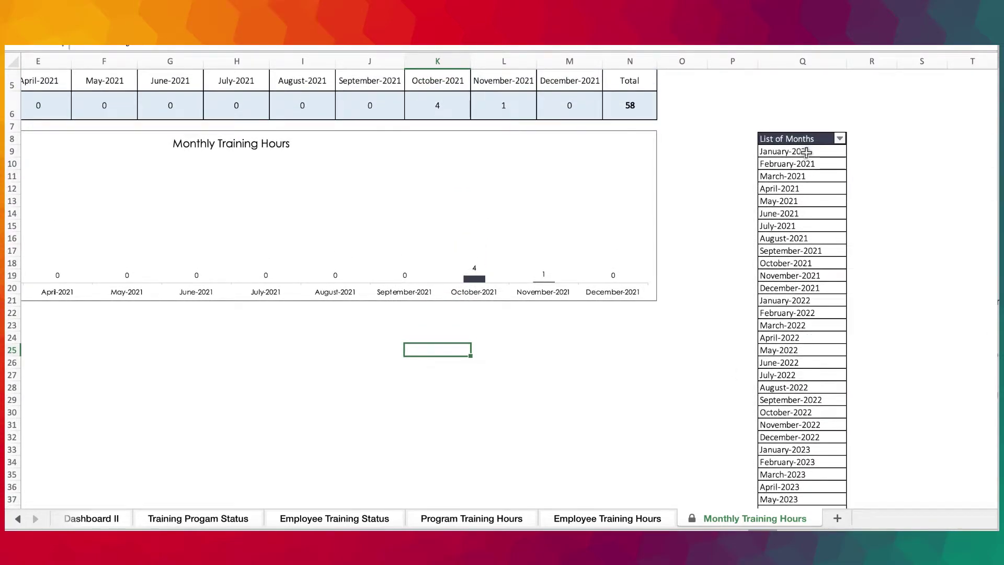
click(807, 152)
scroll(814, 209, down, 7)
click(819, 276)
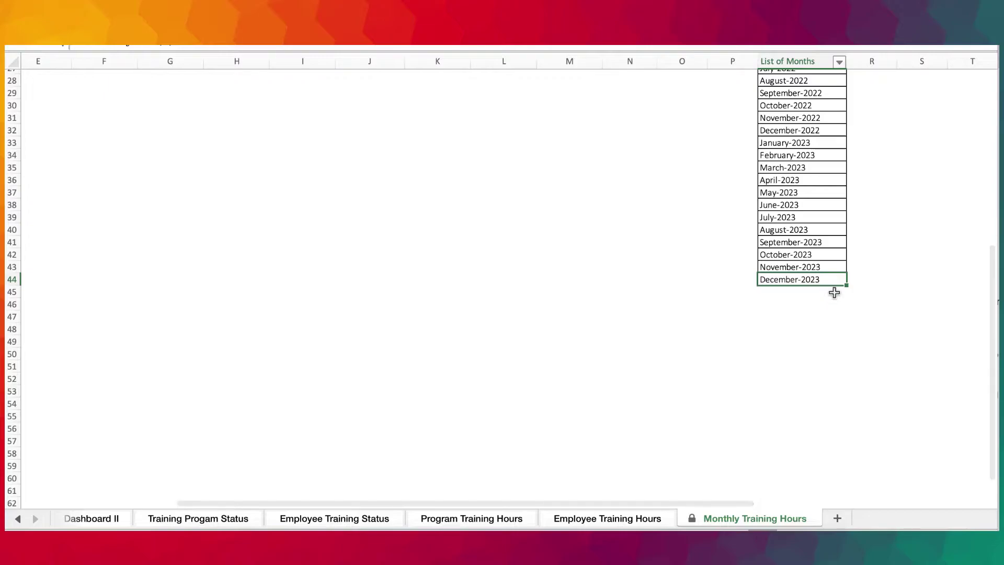
scroll(837, 366, up, 1)
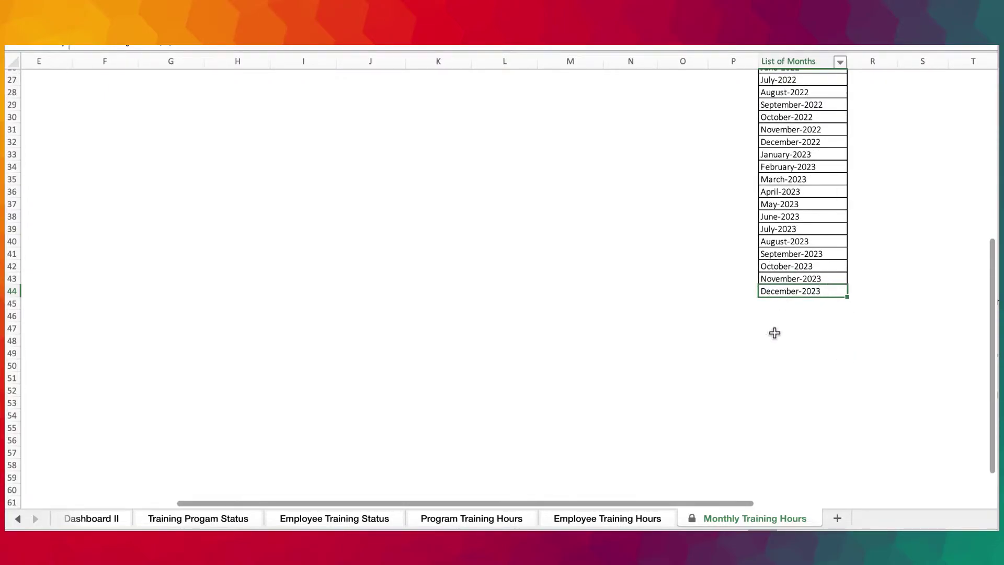
scroll(819, 333, up, 10)
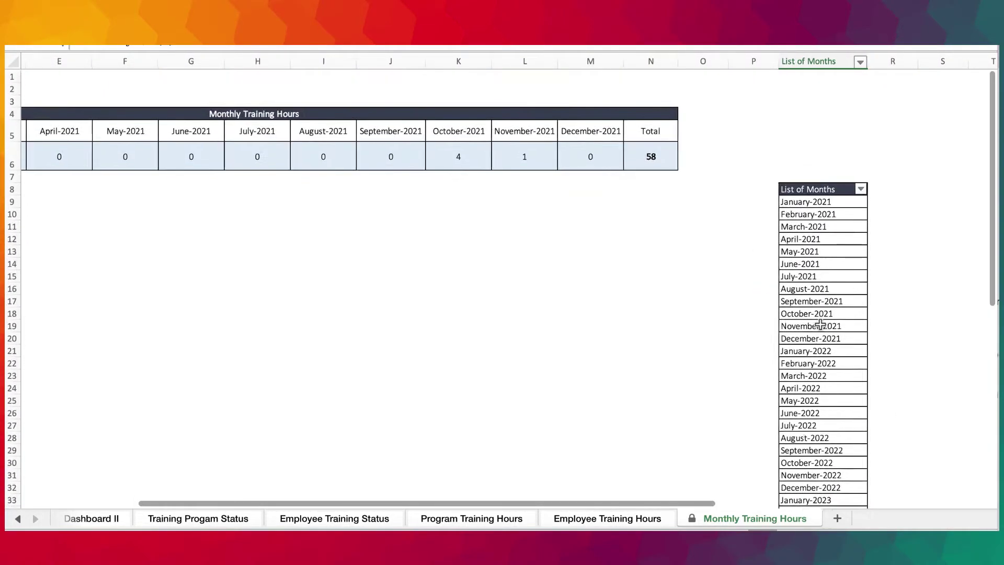
scroll(819, 324, left, 5)
- Recheck the first column's month dropdown, keeping January-2021 as the heading
click(137, 134)
click(143, 133)
scroll(115, 236, down, 8)
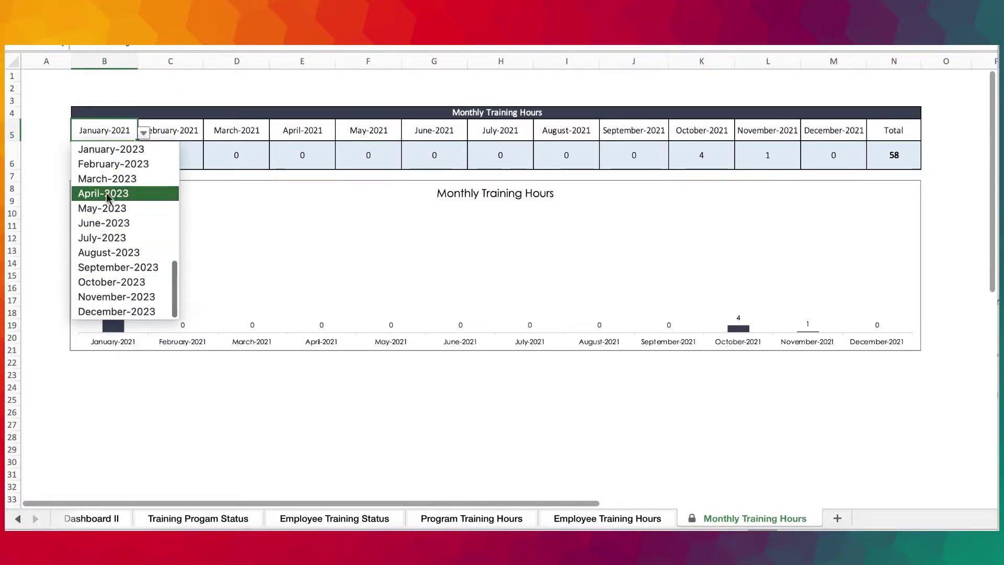
click(98, 128)
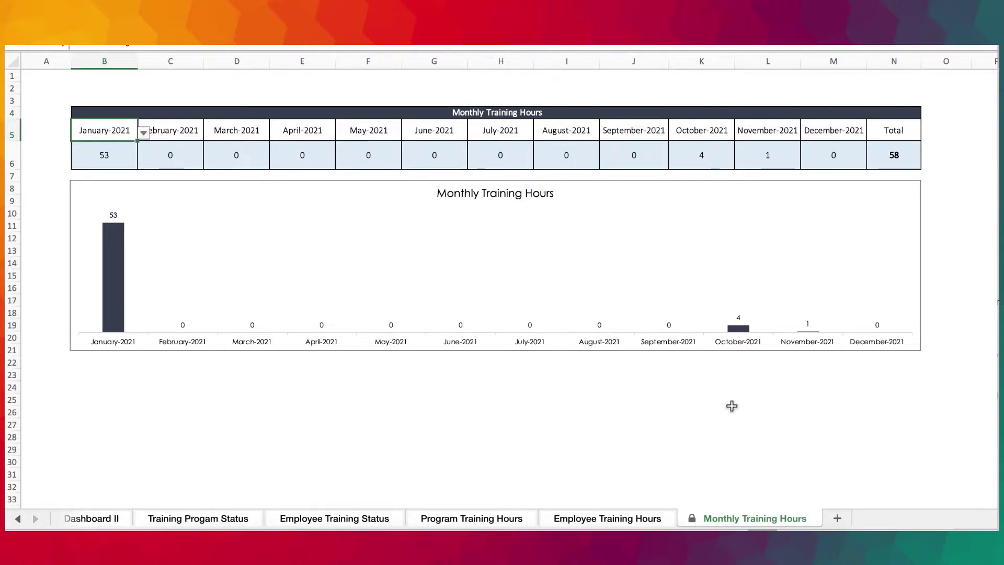
click(728, 401)
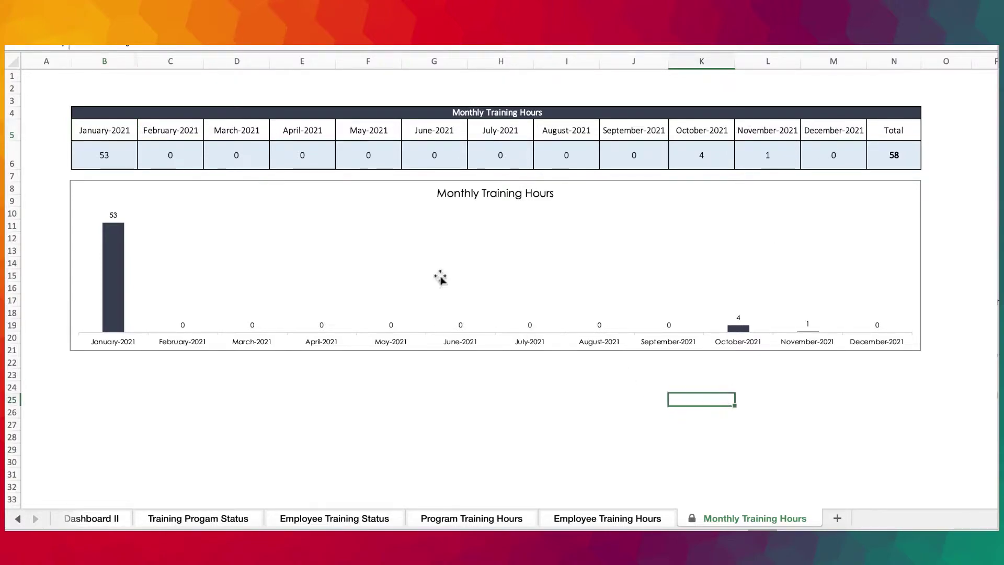
click(102, 130)
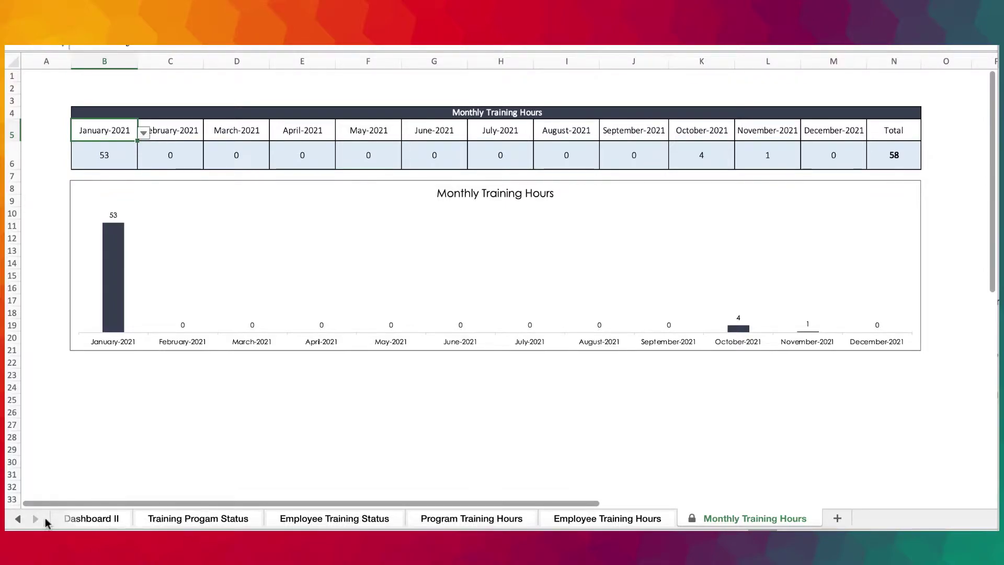
click(18, 518)
click(18, 518)
click(17, 518)
click(107, 518)
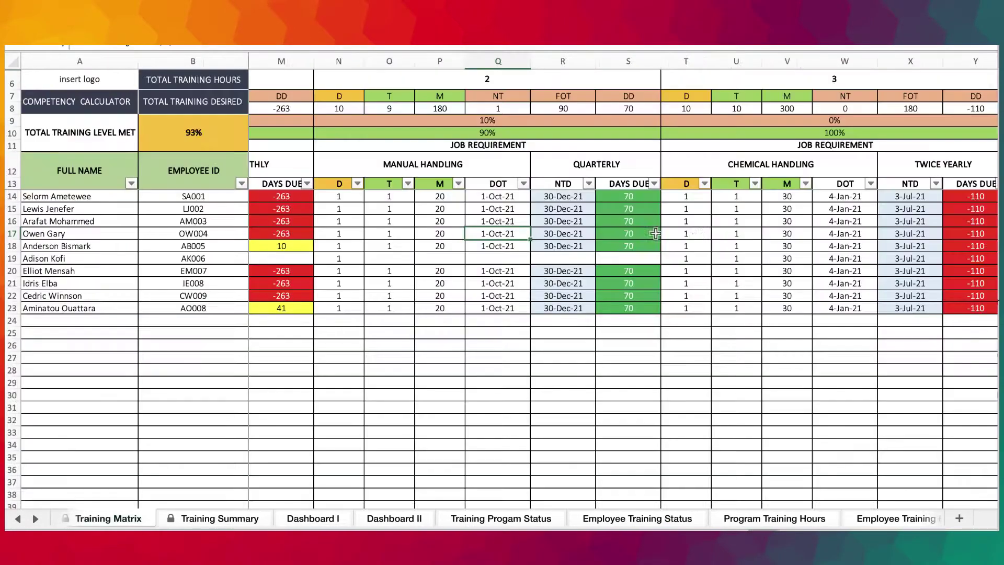
scroll(524, 300, right, 3)
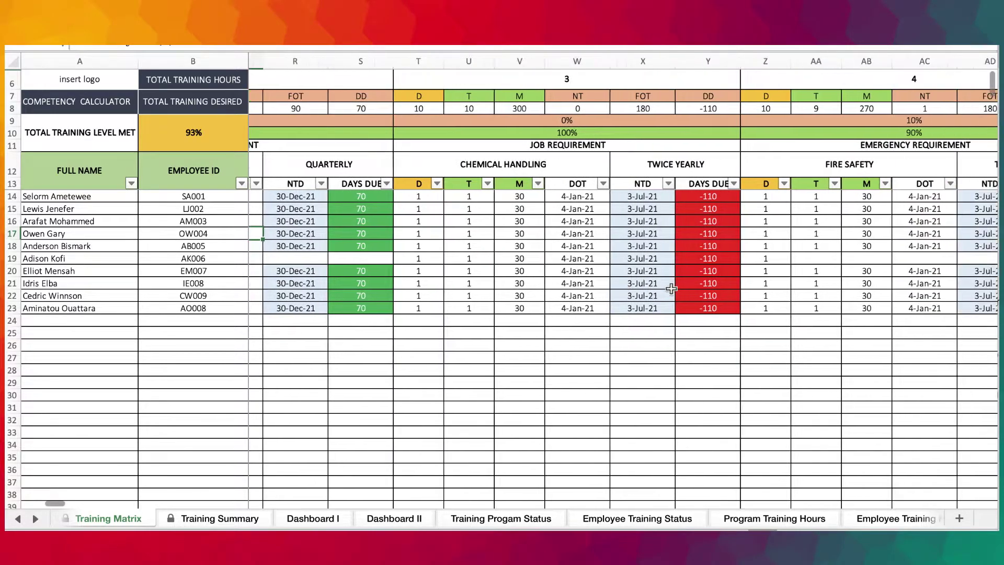
scroll(672, 285, right, 5)
scroll(616, 284, left, 10)
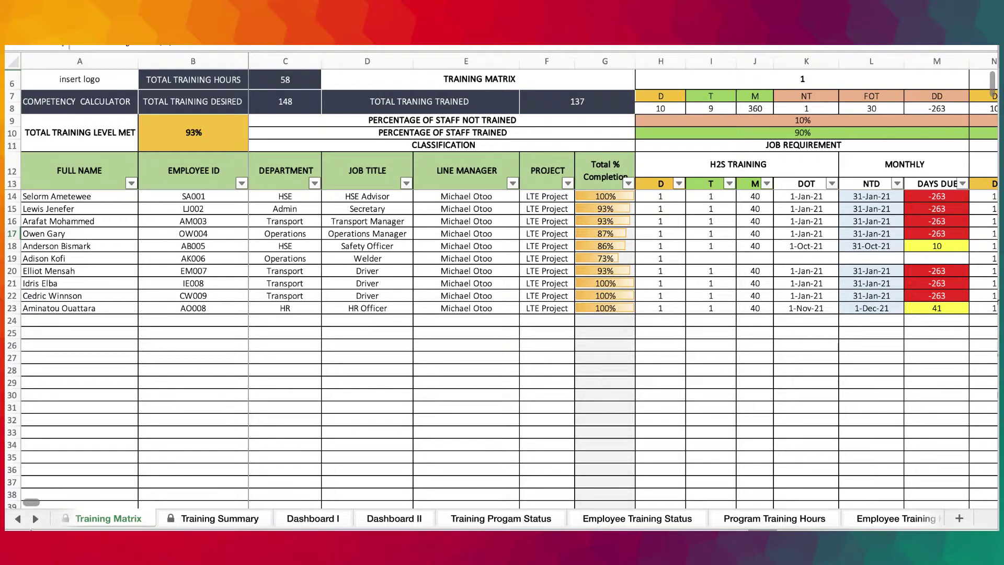
click(35, 519)
click(36, 518)
click(832, 523)
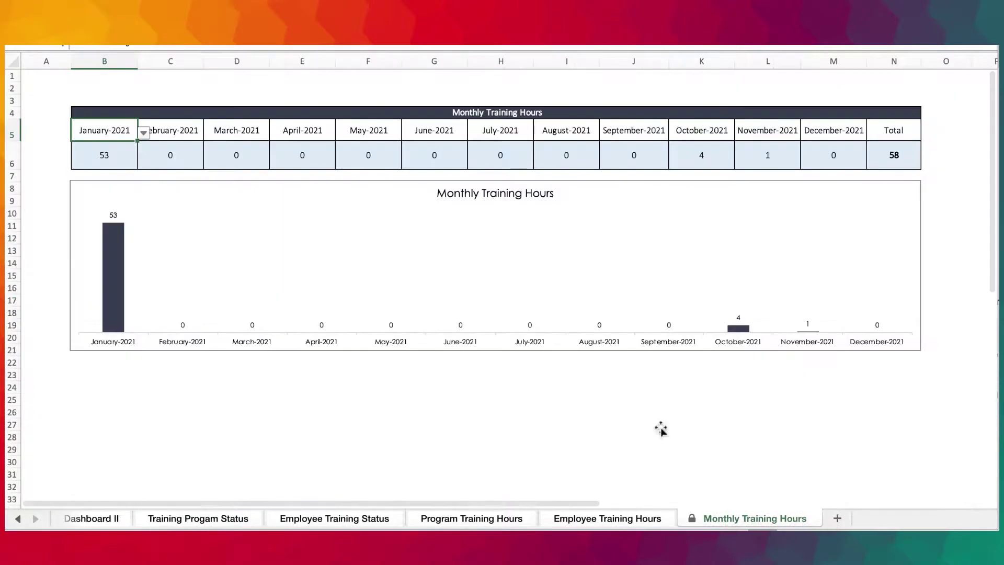
click(120, 163)
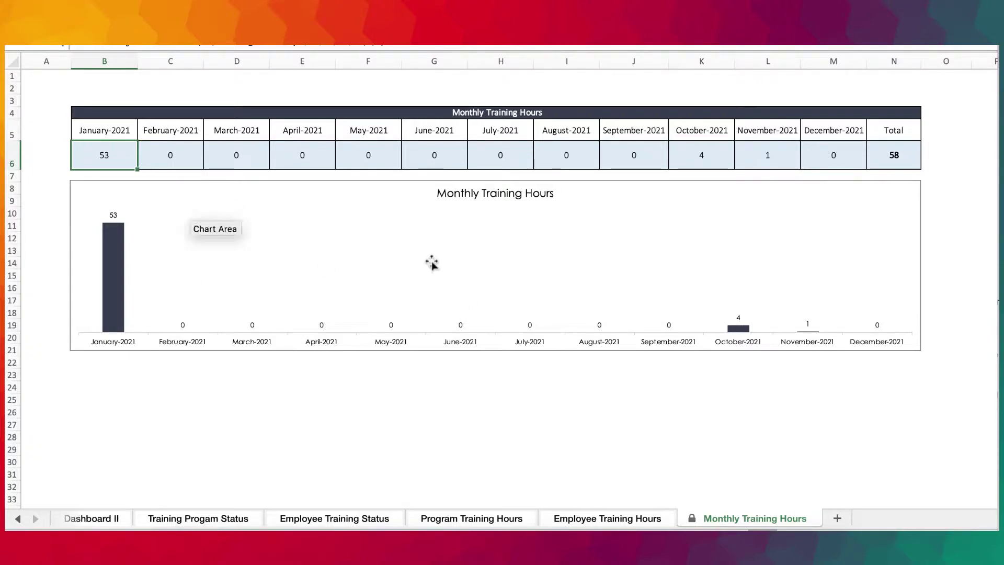
click(13, 519)
click(12, 518)
click(10, 519)
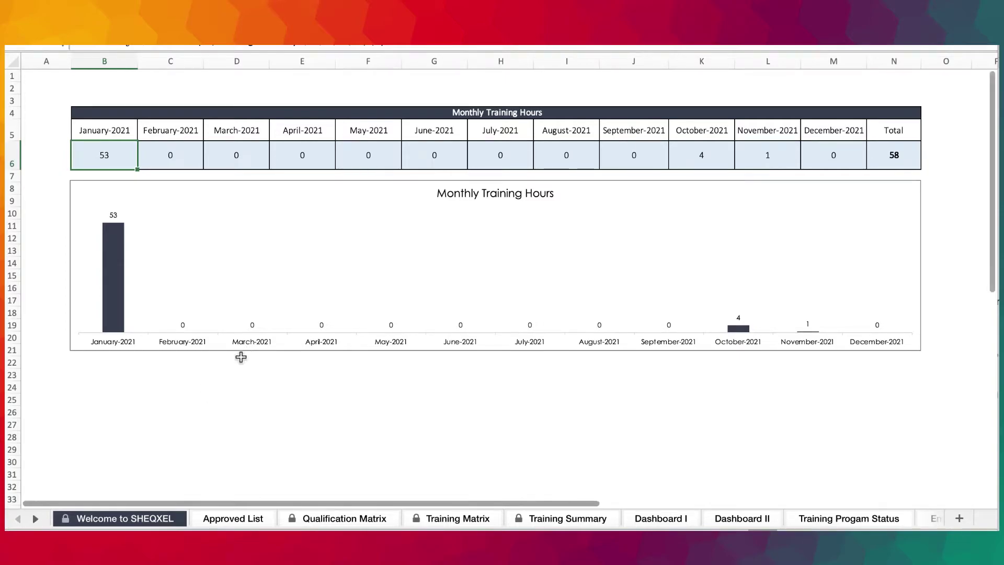
- On Qualification Matrix, select the JOB POSITIONS headers and the qualification names list
click(337, 519)
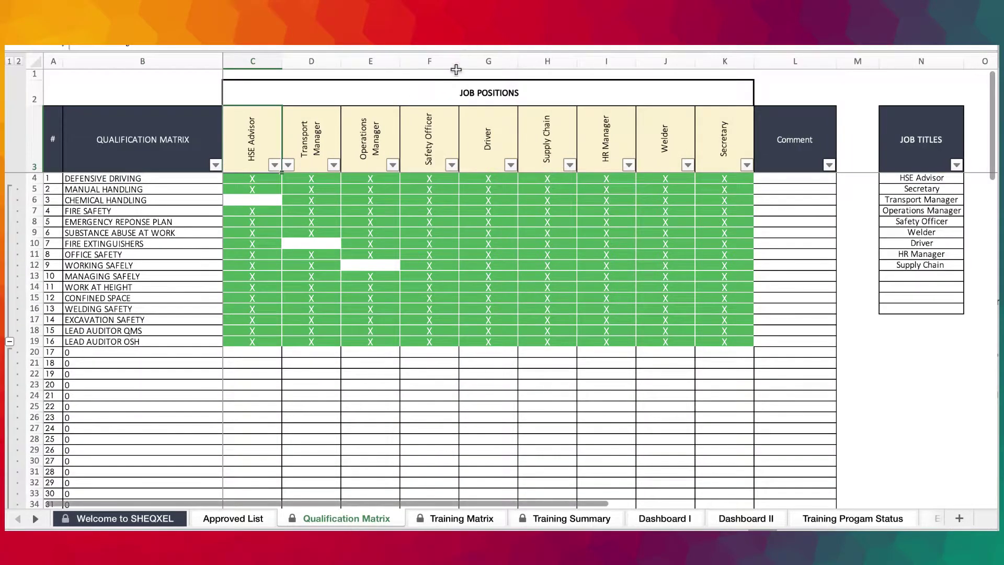
click(456, 91)
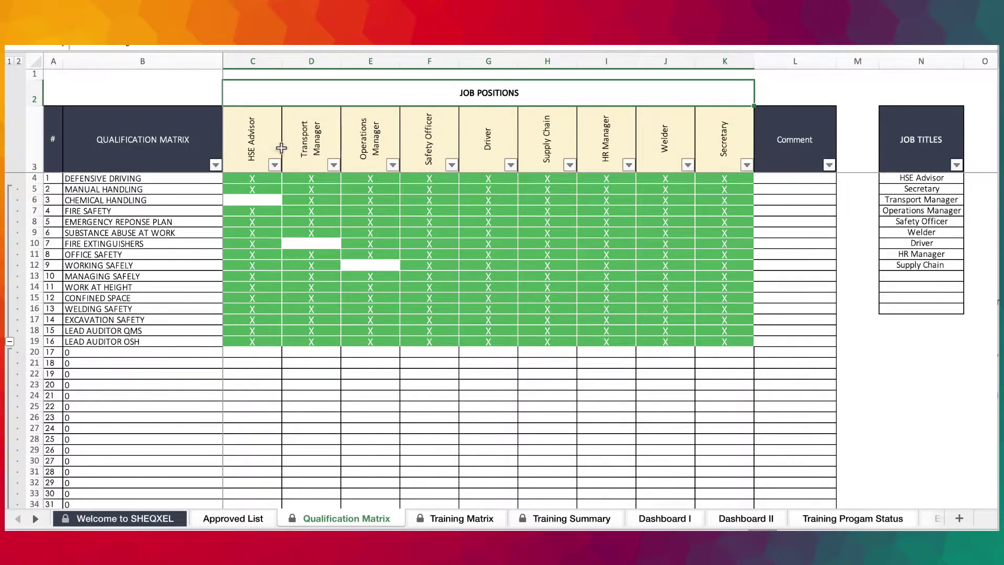
drag(278, 148, 726, 148)
scroll(615, 400, down, 1)
scroll(615, 400, up, 1)
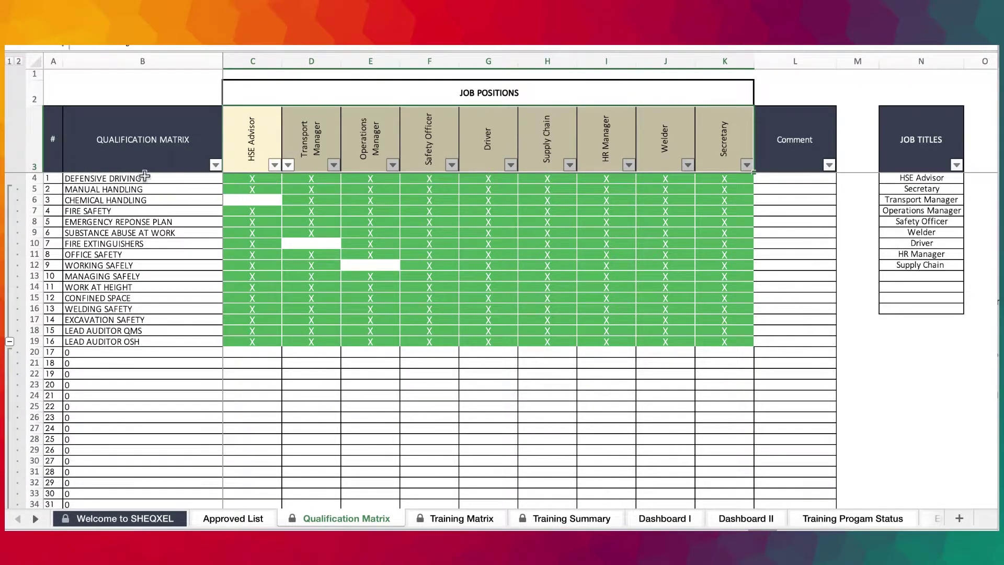
drag(146, 178, 150, 384)
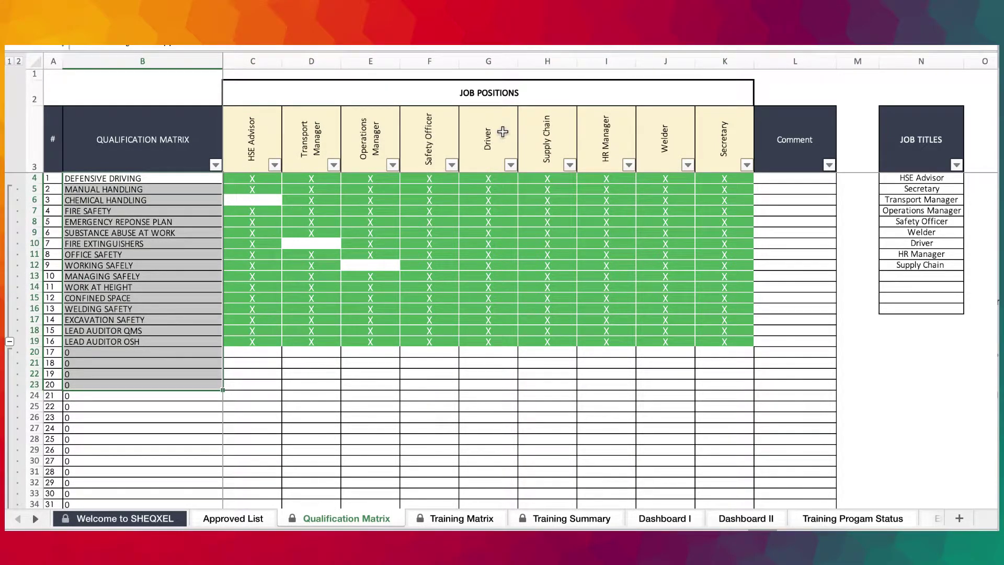
- Check the HSE Advisor job-title dropdown unchanged and select its qualification column
click(240, 144)
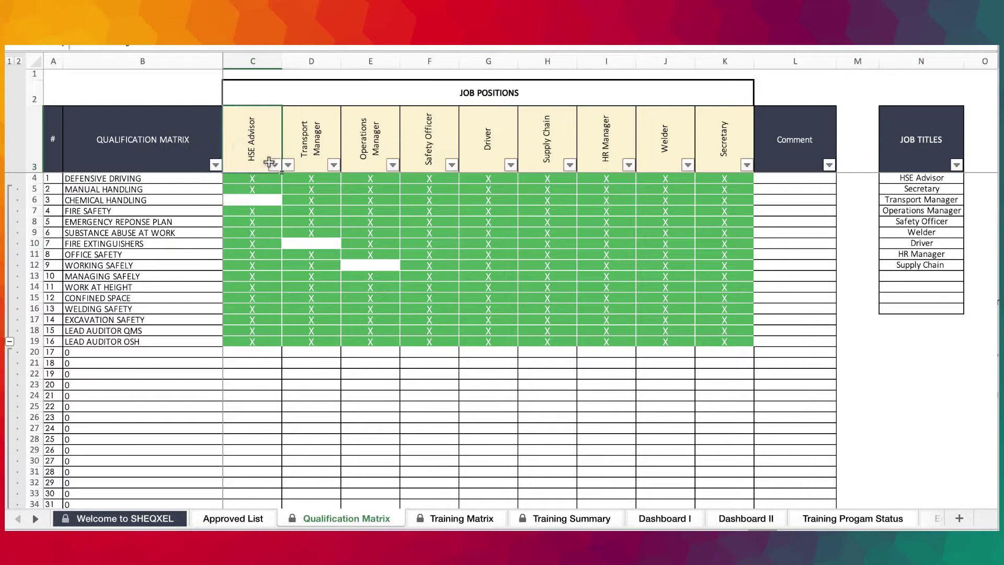
click(289, 166)
key(Escape)
drag(257, 187, 252, 374)
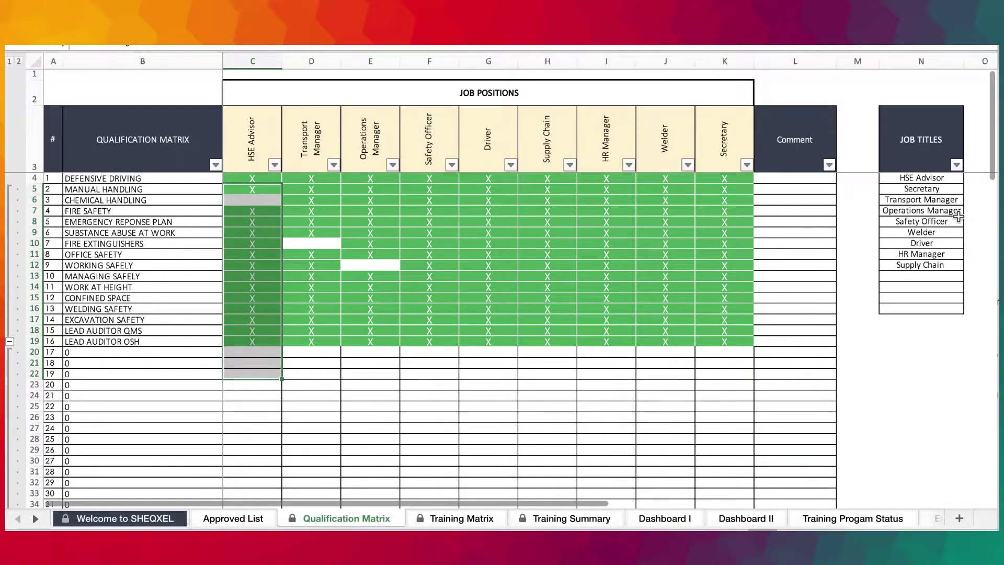
- Select the department list on the Approved List sheet
click(232, 520)
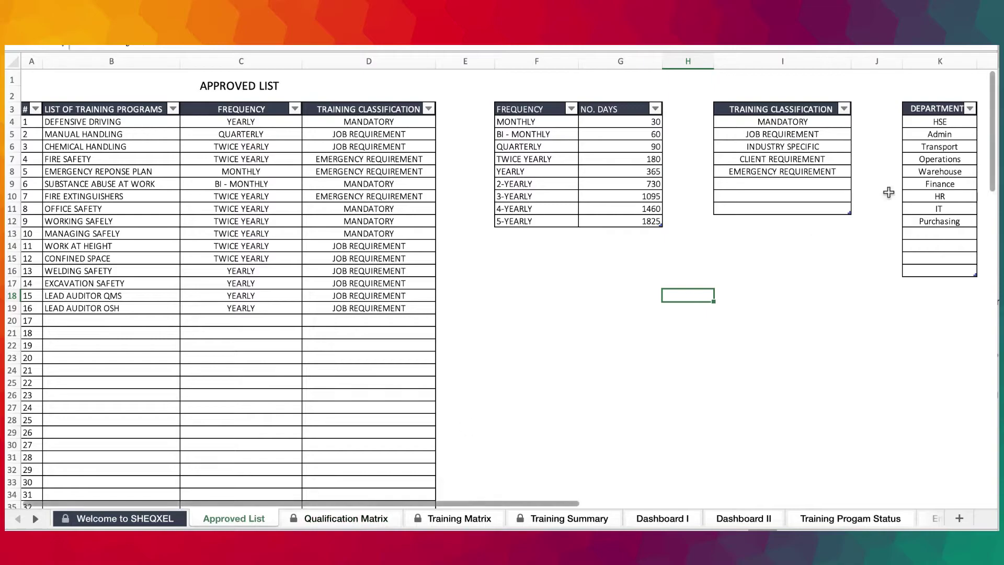
drag(936, 127, 951, 265)
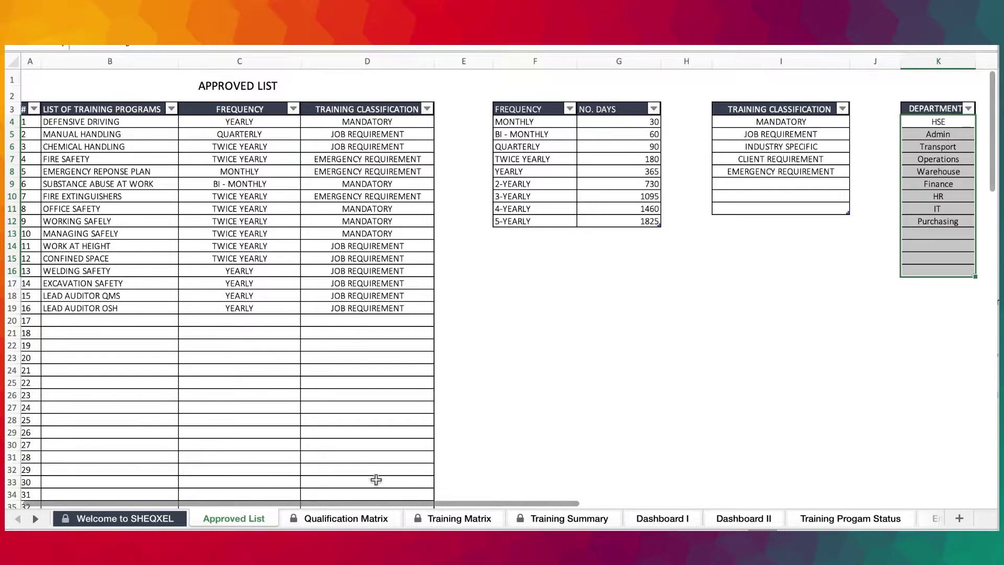
click(358, 517)
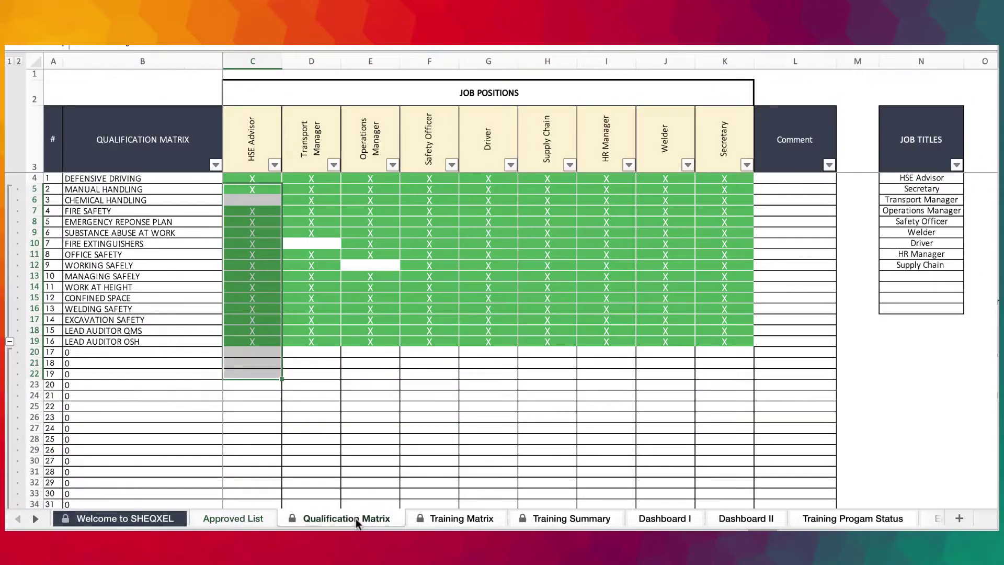
- Keep HSE as the first employee's department on Training Matrix, then view Dashboard I
click(440, 520)
click(280, 196)
click(327, 197)
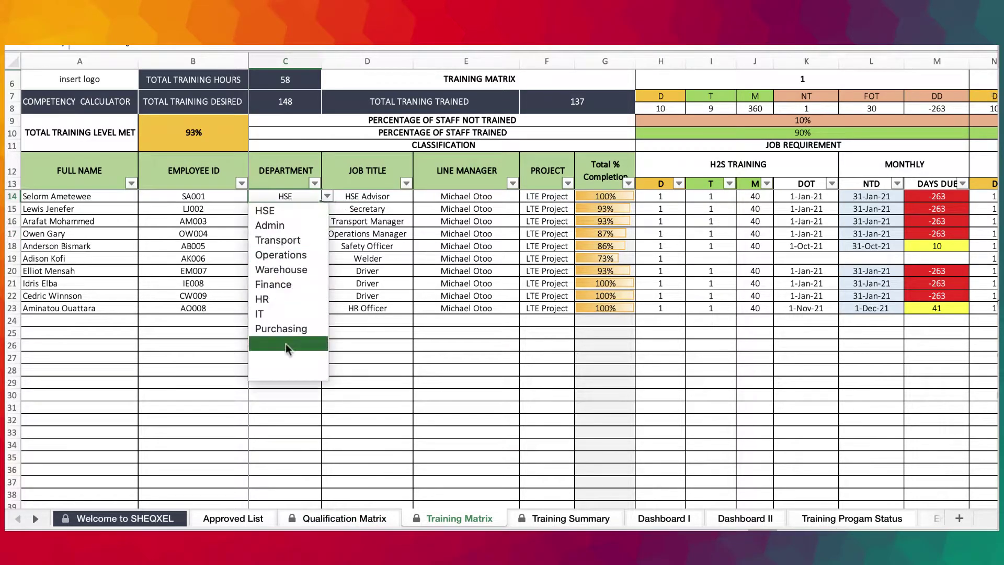
click(272, 211)
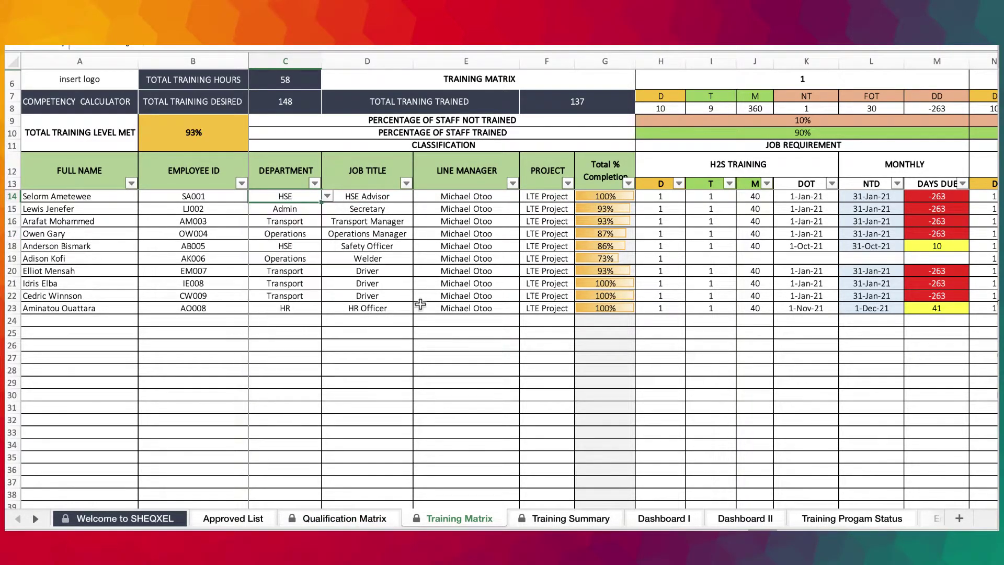
click(664, 520)
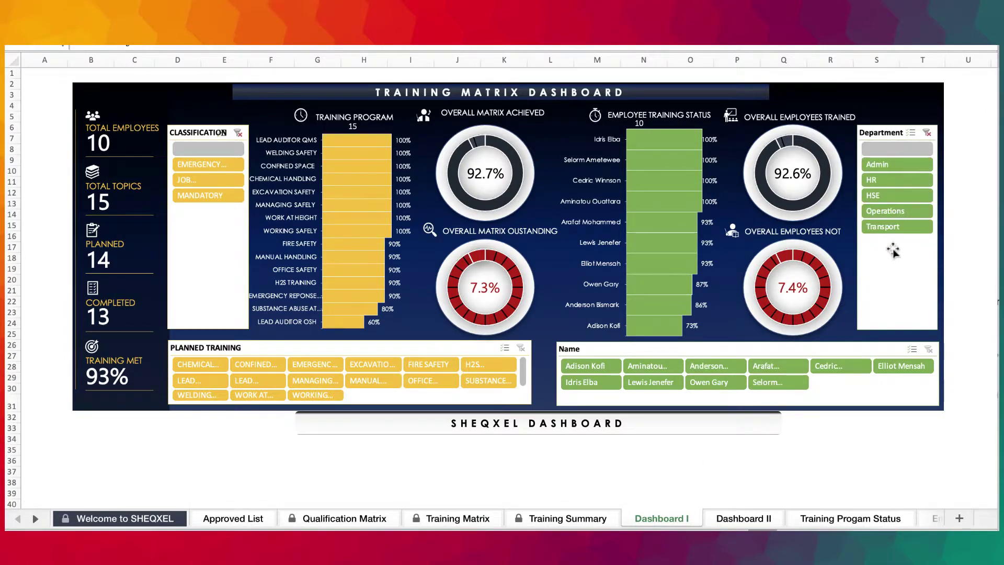
- Check row 16's Transport department and Dashboard I, ending on Training Matrix with 58 of 148 hours
click(378, 520)
click(461, 519)
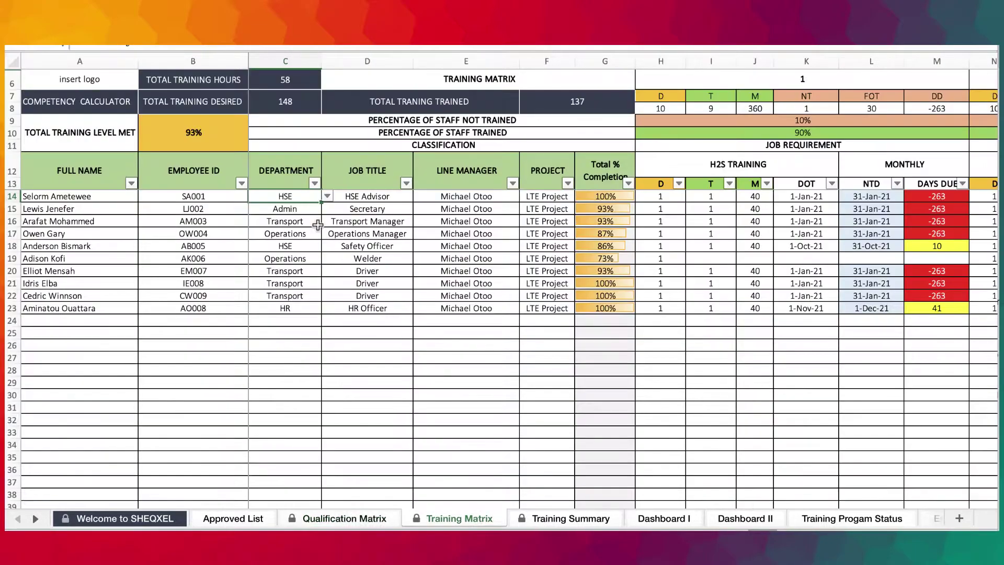
click(296, 220)
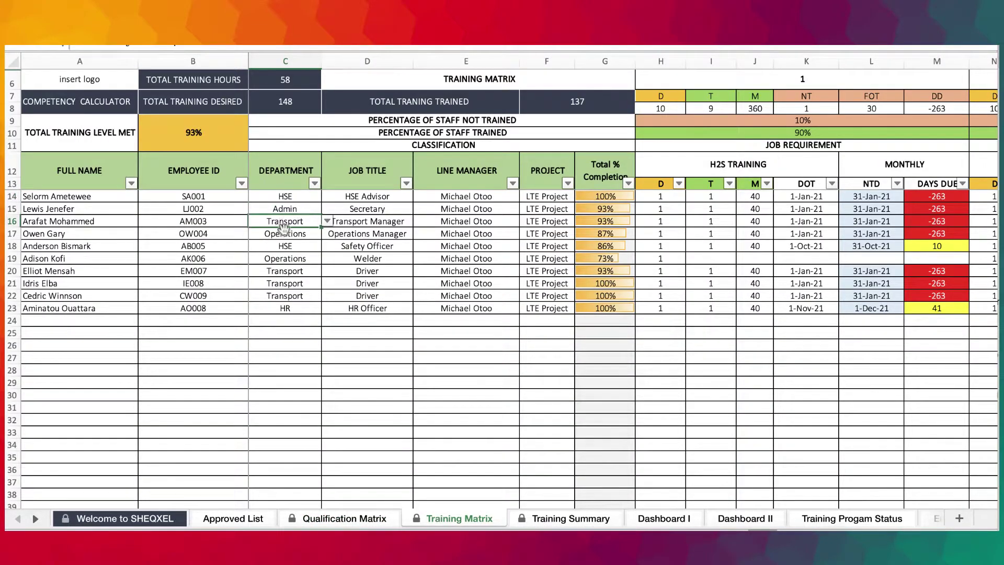
click(661, 518)
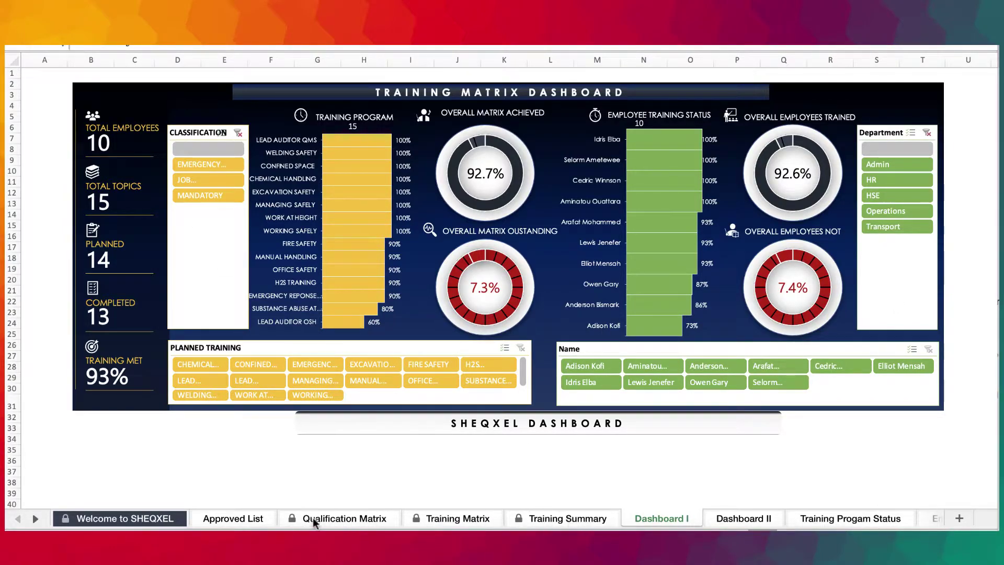
click(461, 518)
scroll(635, 412, right, 3)
scroll(635, 411, left, 5)
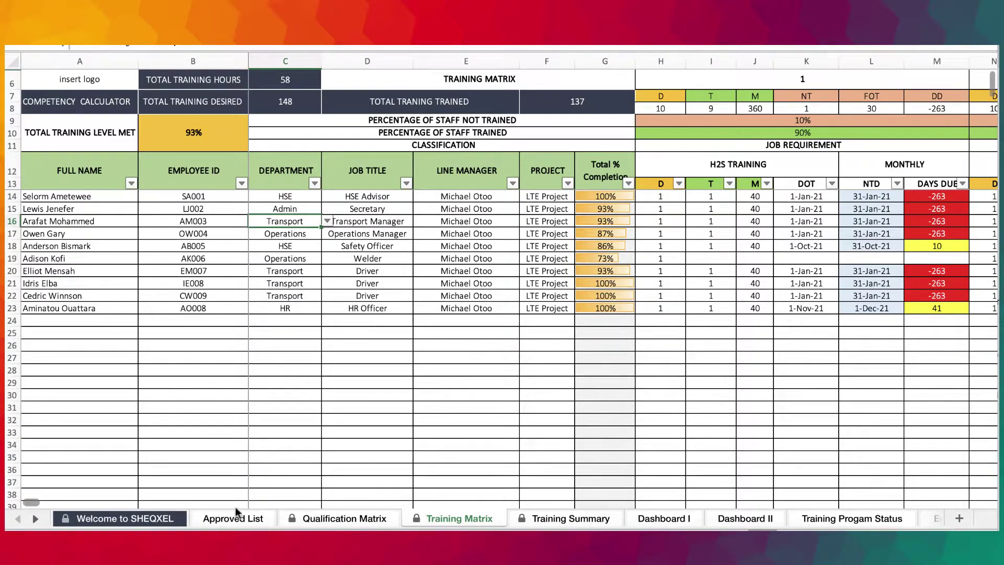
click(223, 518)
drag(140, 135, 129, 417)
scroll(129, 417, down, 1)
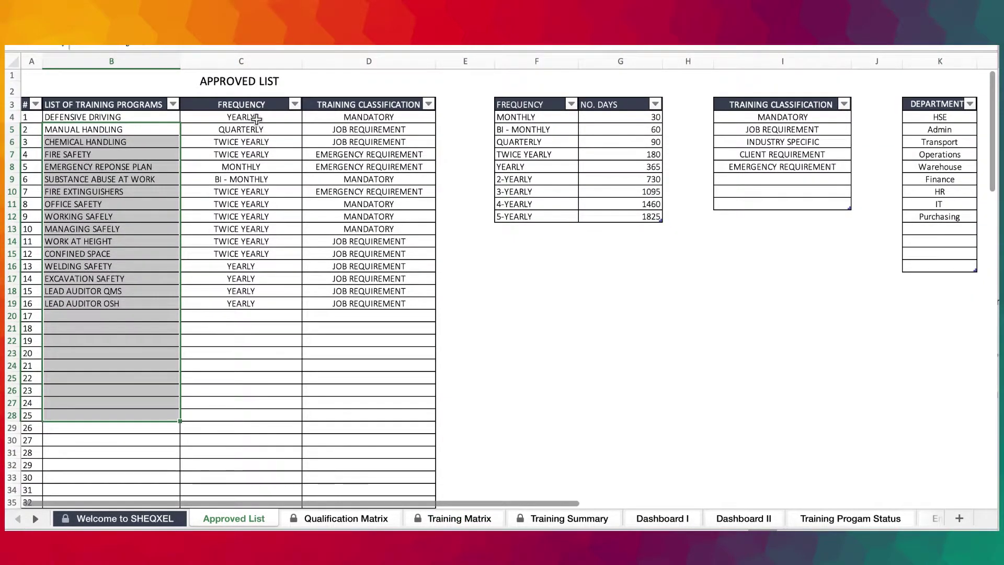
drag(257, 119, 256, 391)
drag(390, 117, 402, 371)
click(280, 143)
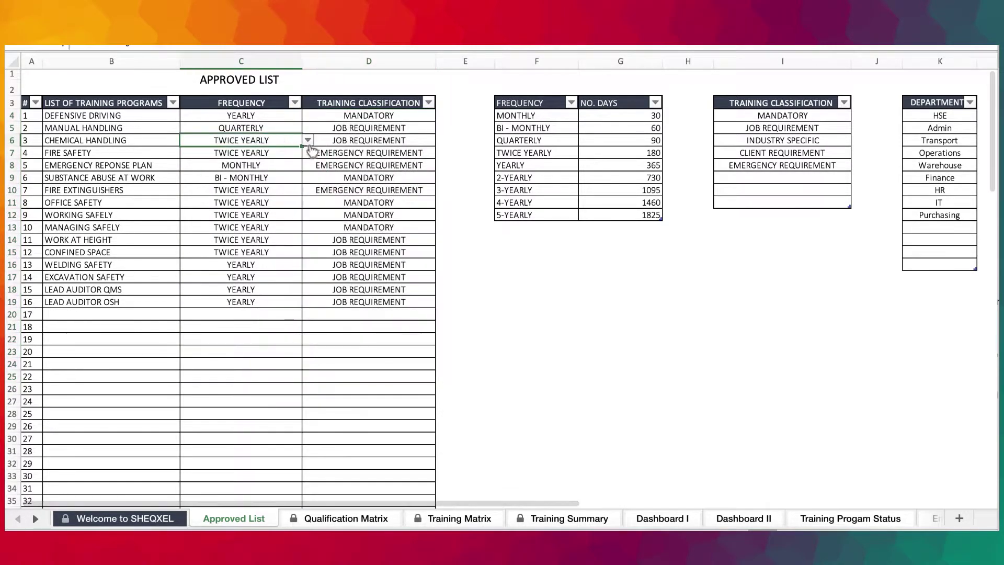
click(308, 141)
click(424, 166)
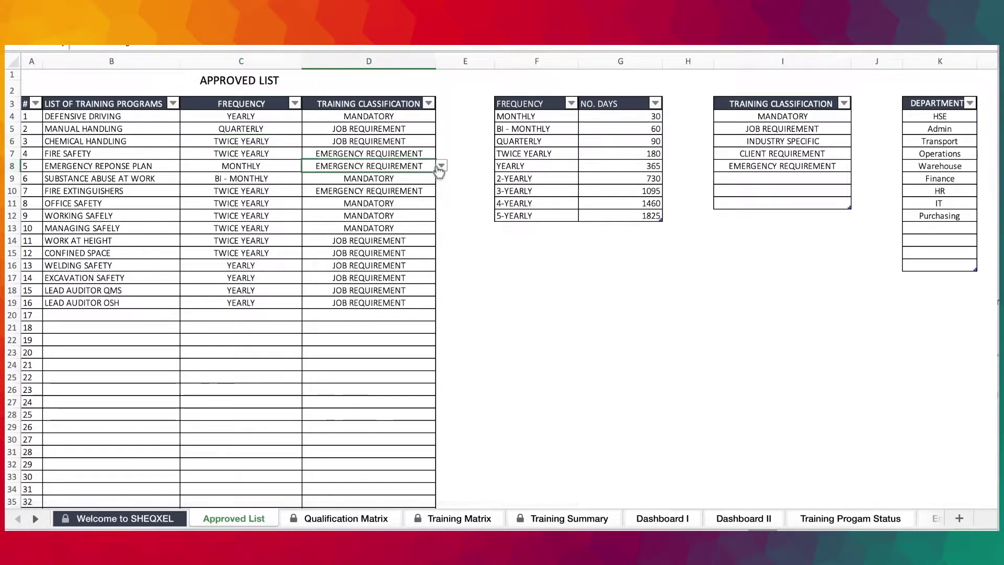
click(437, 165)
click(428, 166)
click(442, 166)
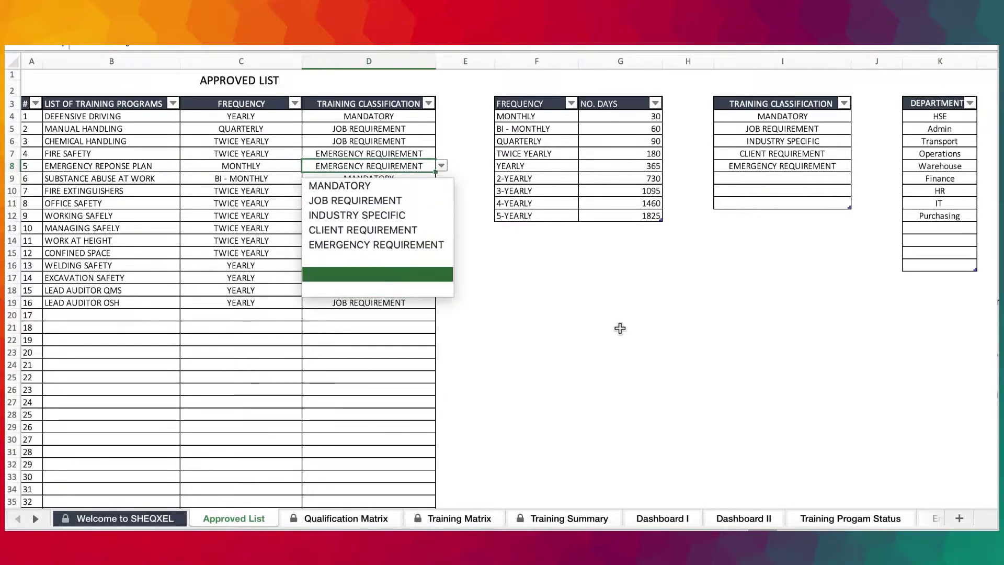
key(Escape)
drag(533, 117, 619, 219)
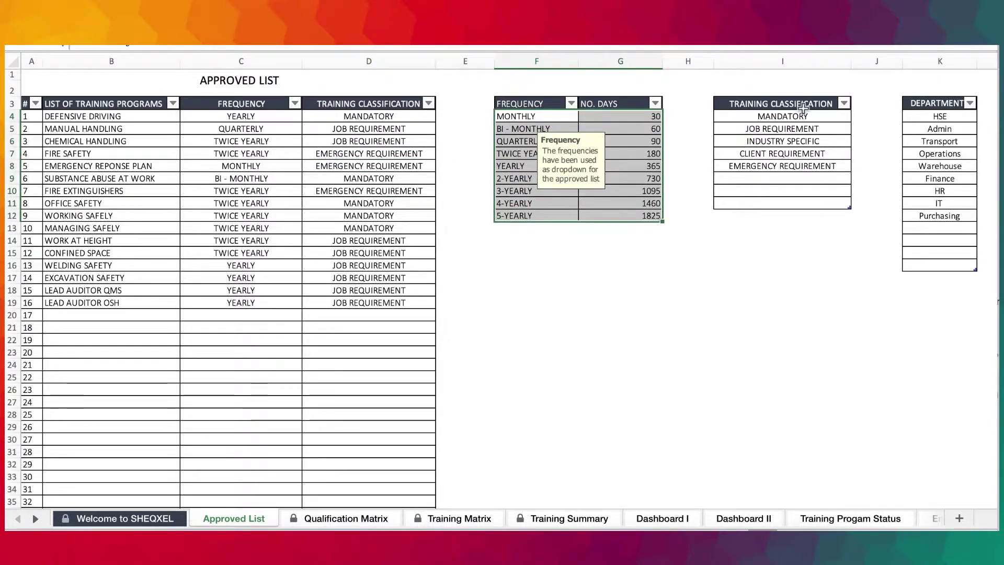
drag(803, 108, 722, 211)
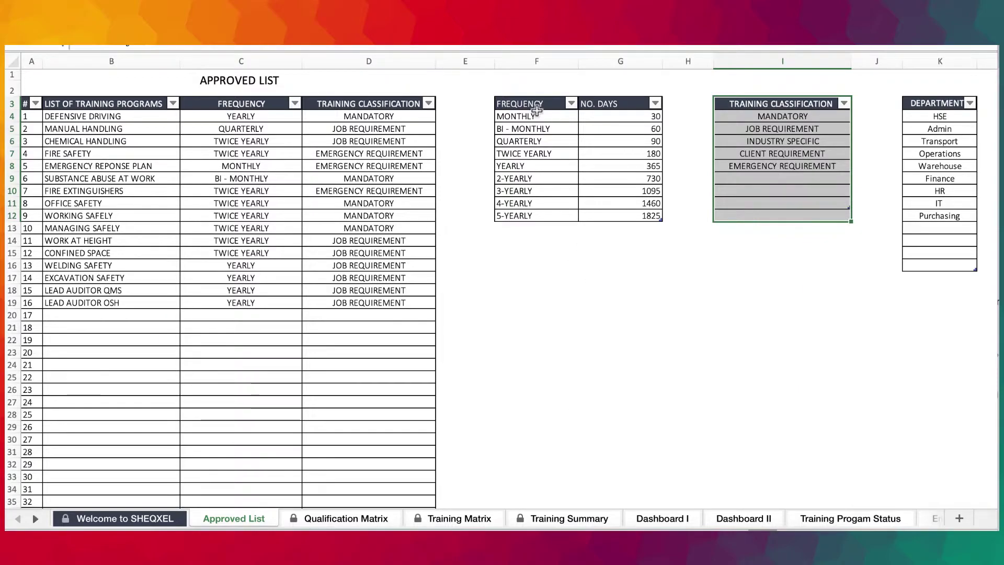
click(226, 136)
click(308, 141)
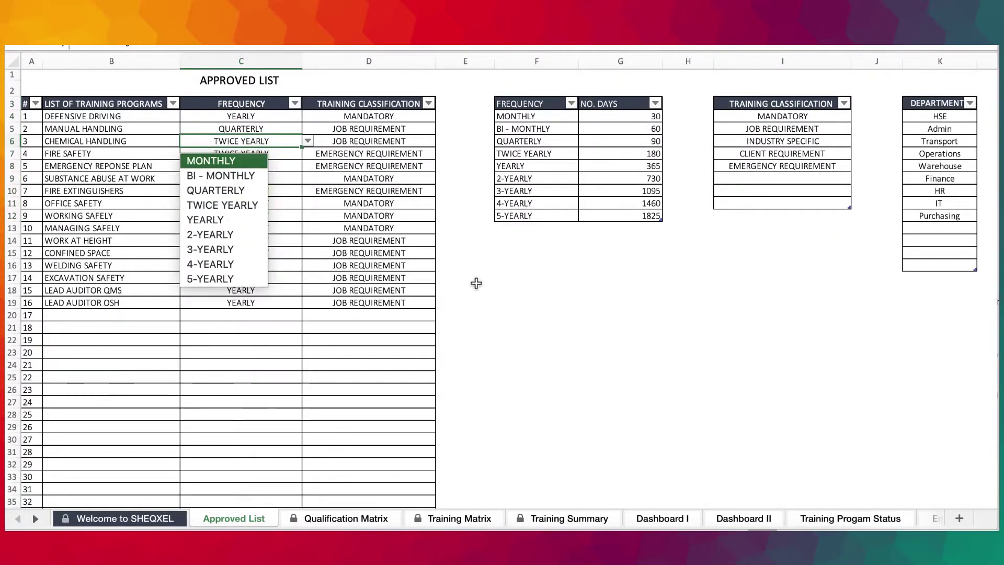
key(Escape)
scroll(403, 292, down, 5)
scroll(404, 291, up, 5)
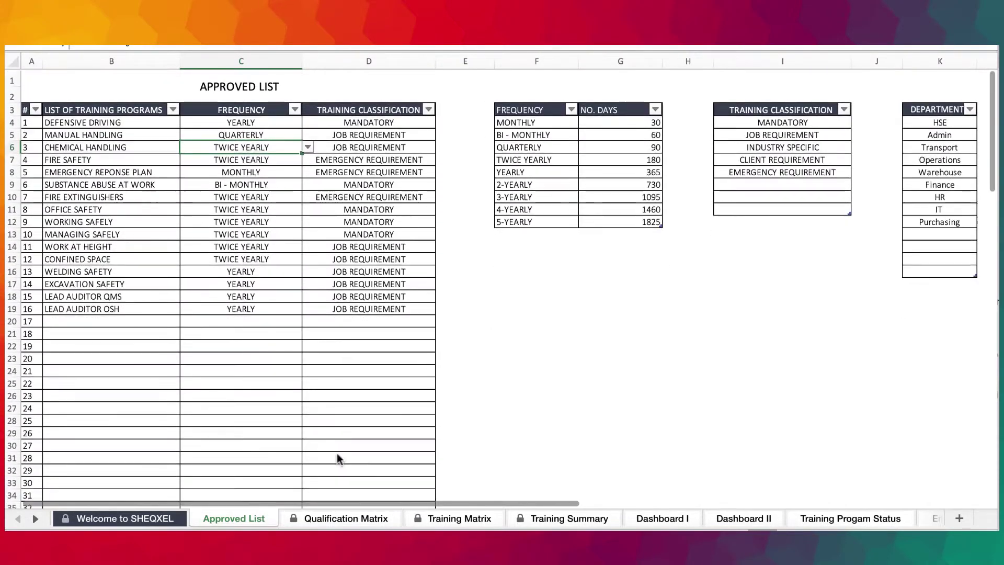
- On Qualification Matrix, select headers C3 to K3 and the JOB TITLES list, checking the job-title dropdown
click(337, 519)
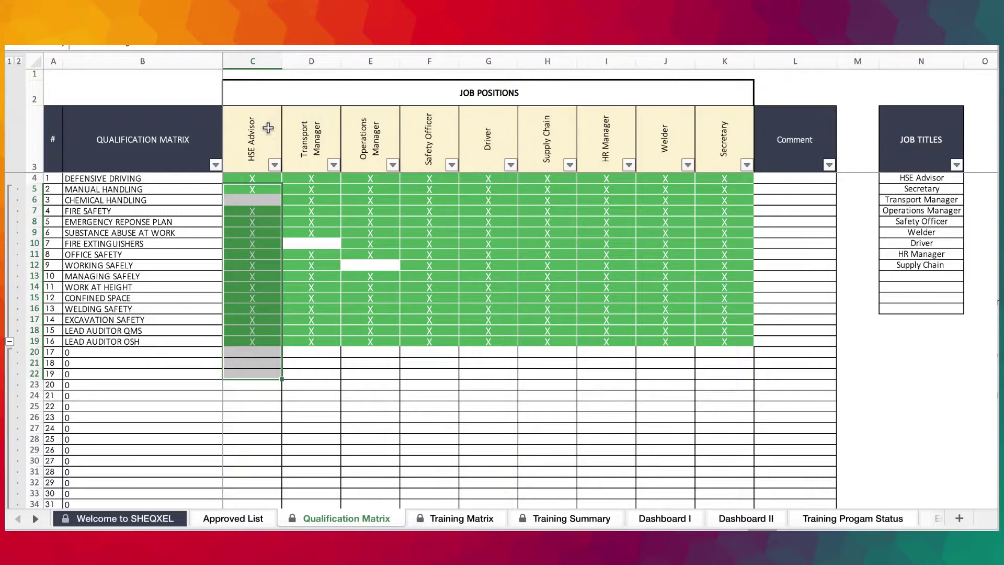
drag(268, 132, 721, 143)
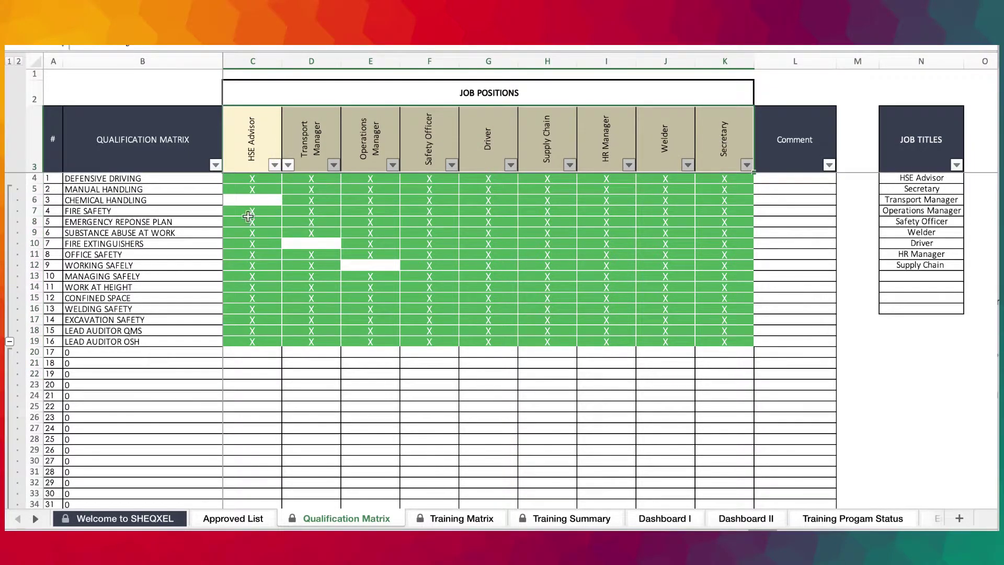
click(260, 150)
drag(924, 179, 940, 449)
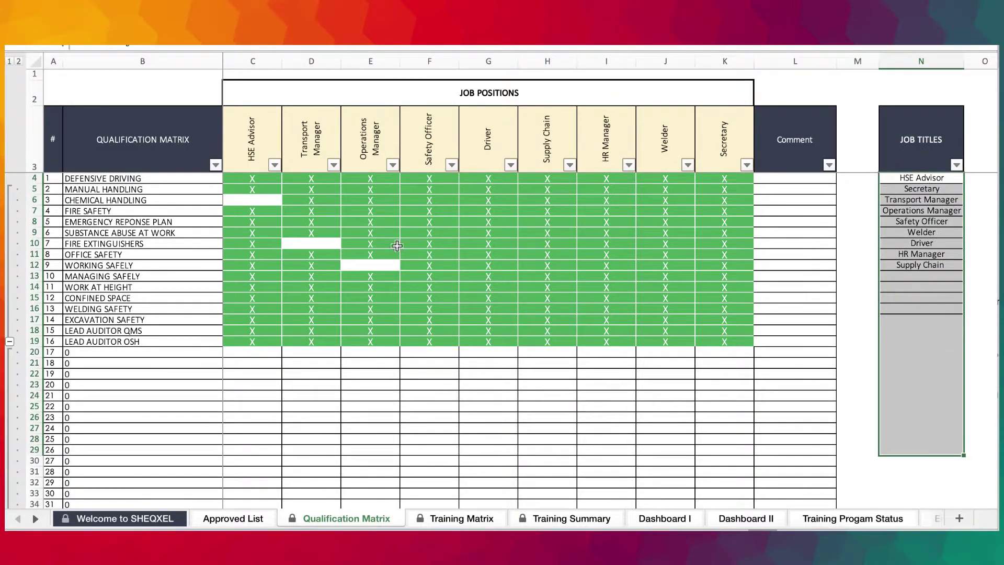
key(Return)
click(288, 165)
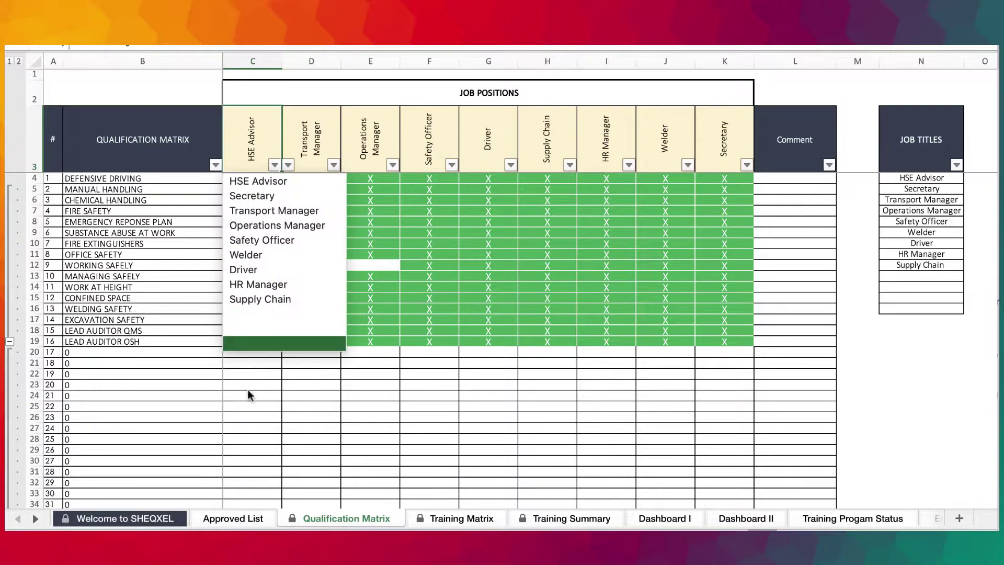
key(Escape)
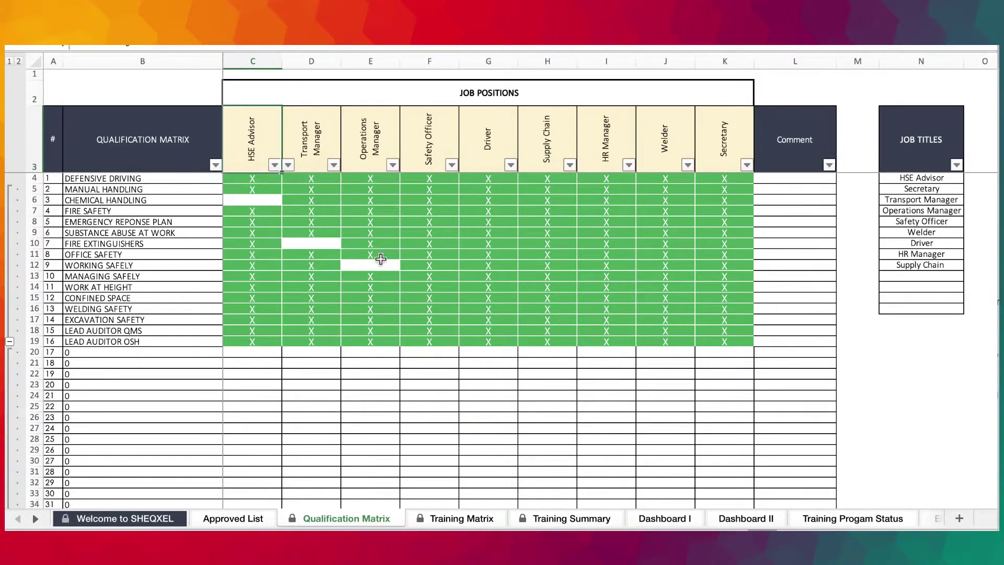
- Enter an X in C20 under HSE Advisor to see it turn green, then delete it
click(249, 335)
click(256, 352)
scroll(258, 353, down, 2)
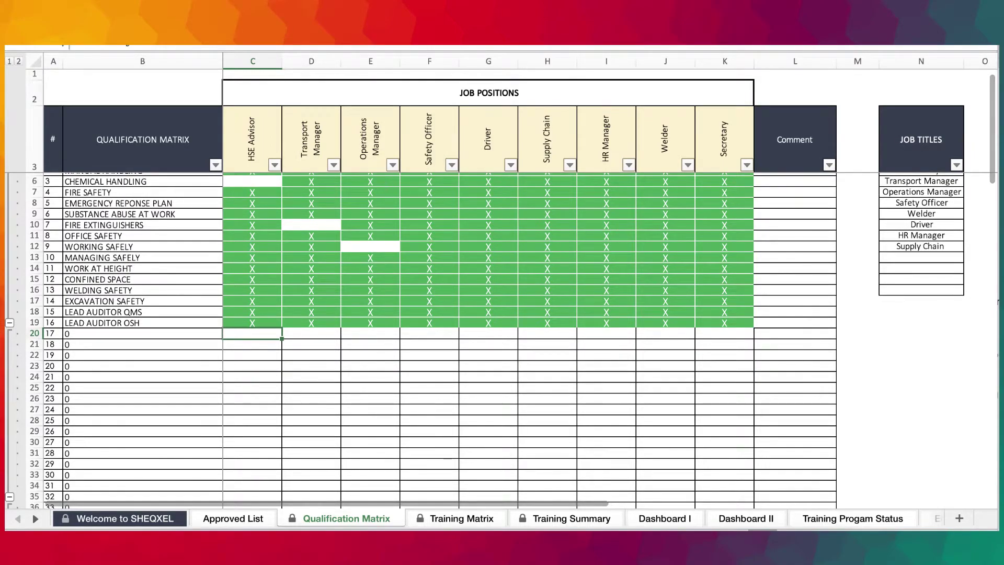
click(425, 506)
click(377, 410)
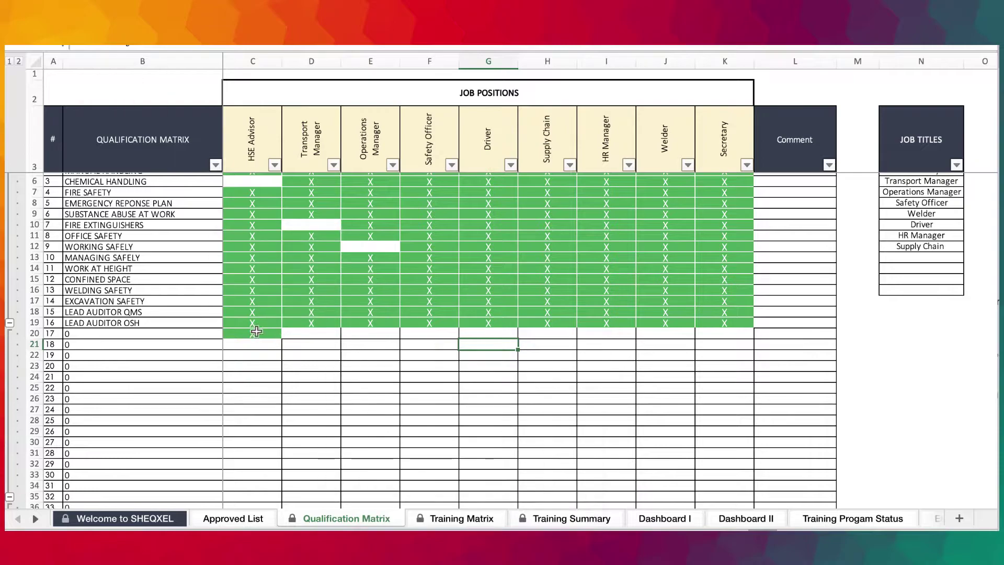
click(249, 330)
key(Delete)
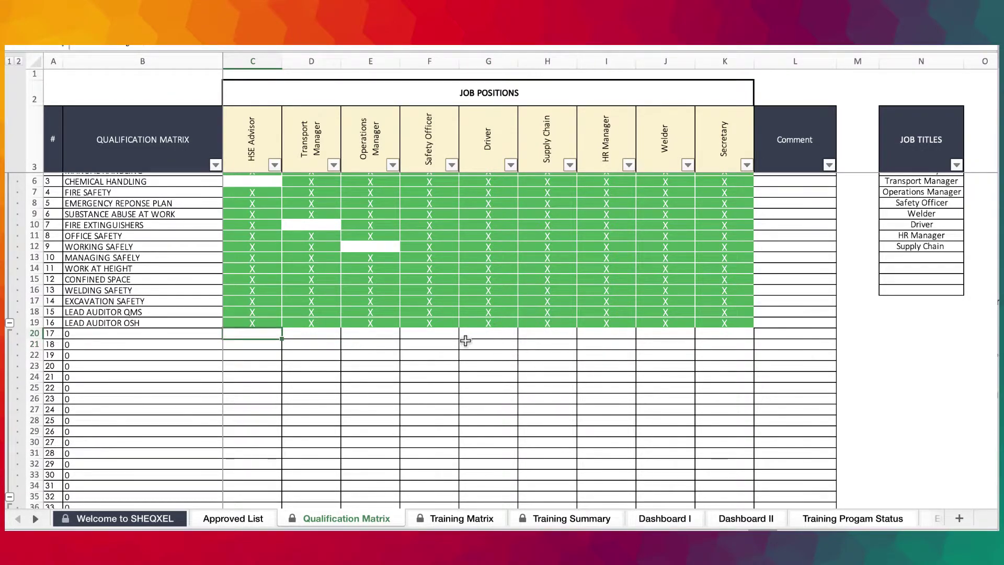
- On Training Matrix, select the employee details from row 14 and the H2S desired entries
click(462, 518)
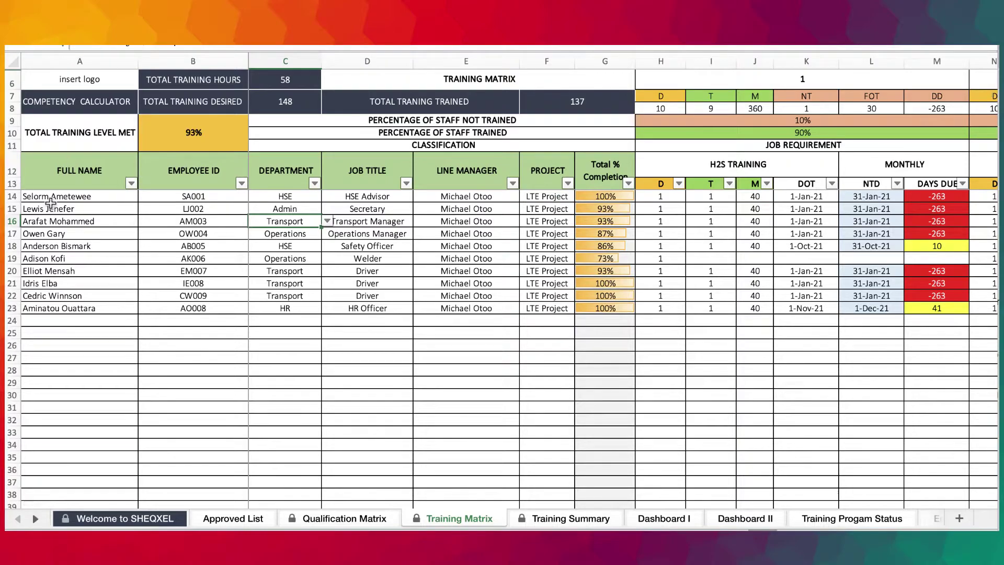
drag(49, 197, 549, 482)
scroll(584, 334, right, 5)
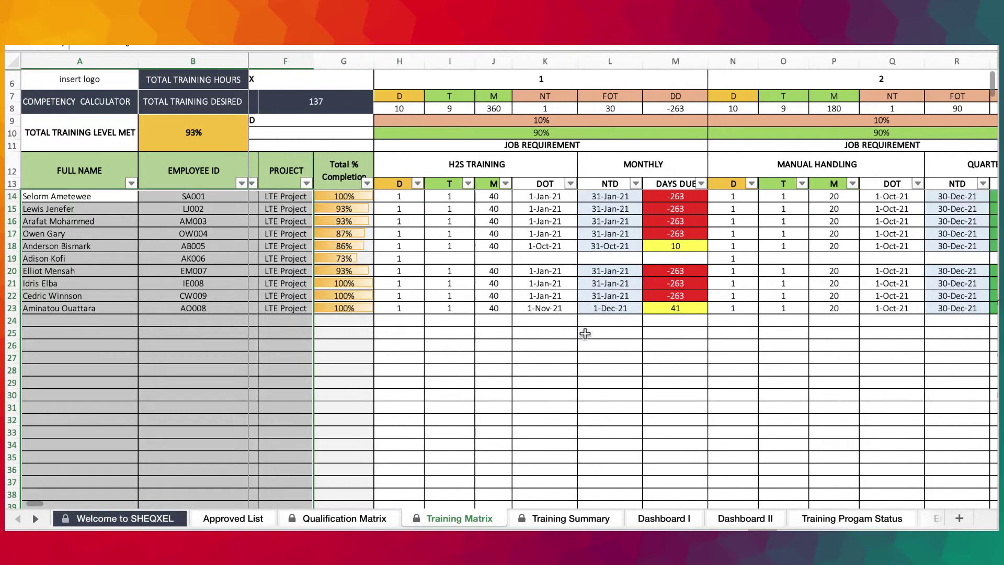
click(406, 200)
drag(406, 205, 406, 325)
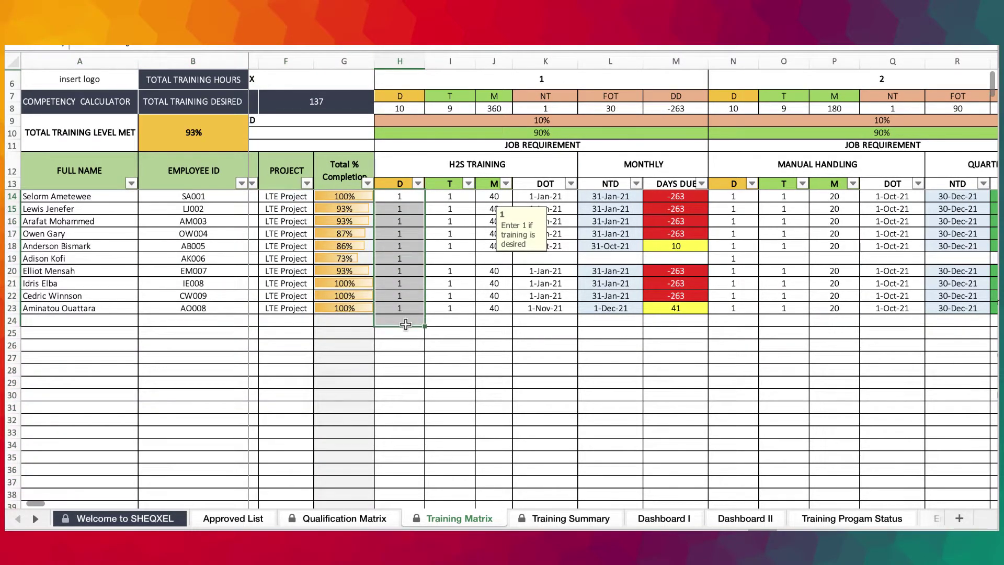
click(523, 166)
- Switch the training heading to MANUAL HANDLING, then back to H2S TRAINING
click(583, 170)
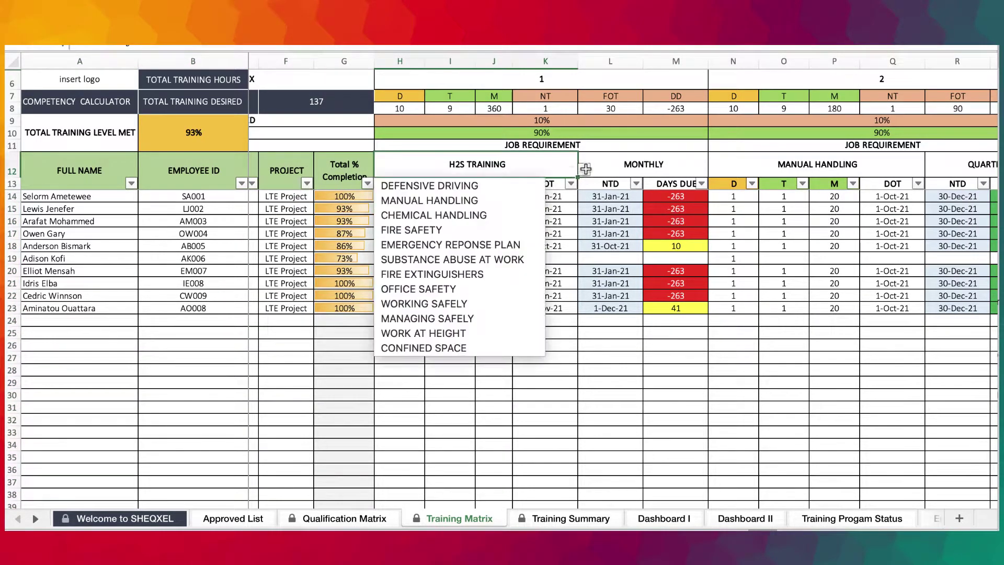
key(Escape)
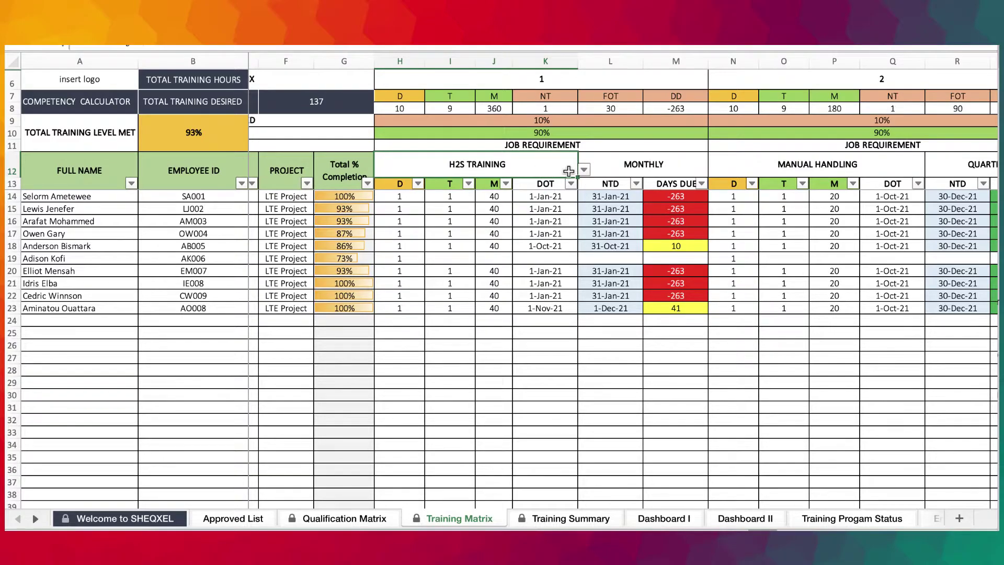
click(583, 170)
key(Escape)
click(583, 170)
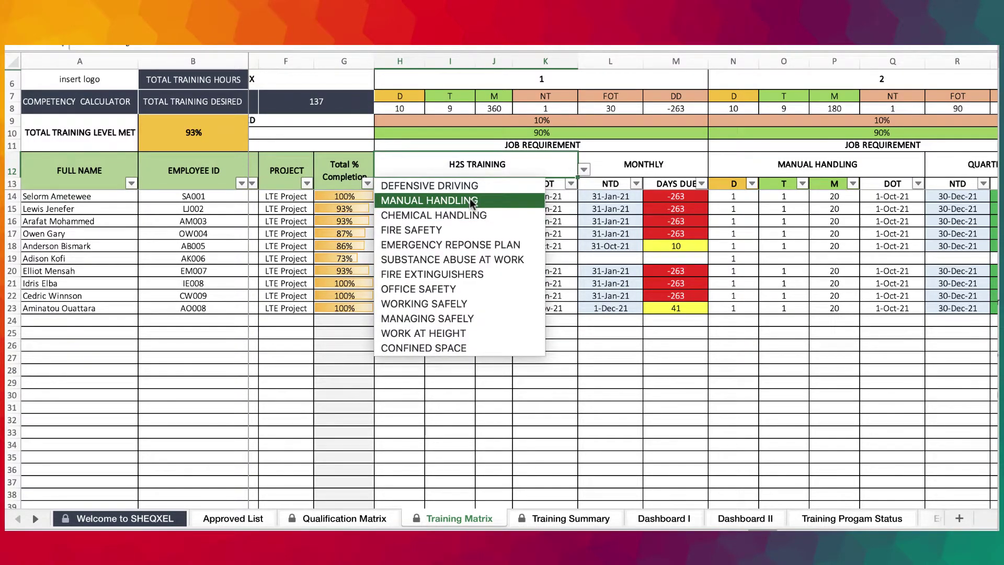
key(Return)
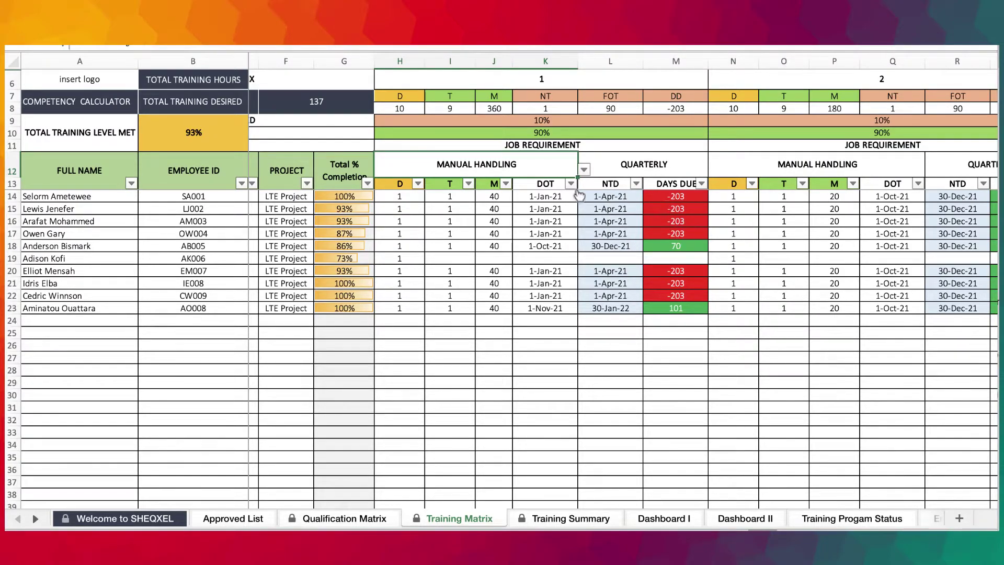
click(583, 170)
scroll(485, 262, down, 2)
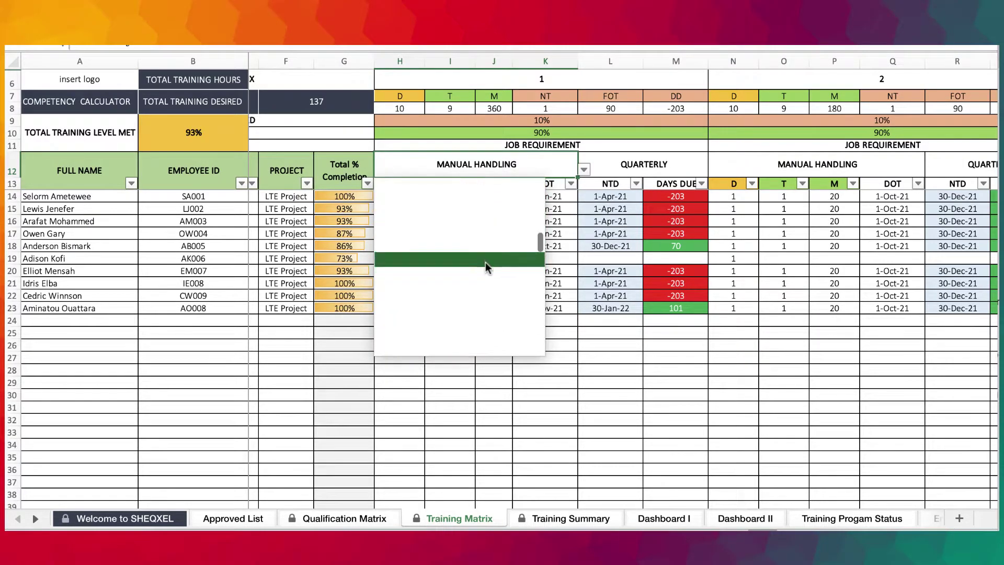
scroll(486, 263, down, 3)
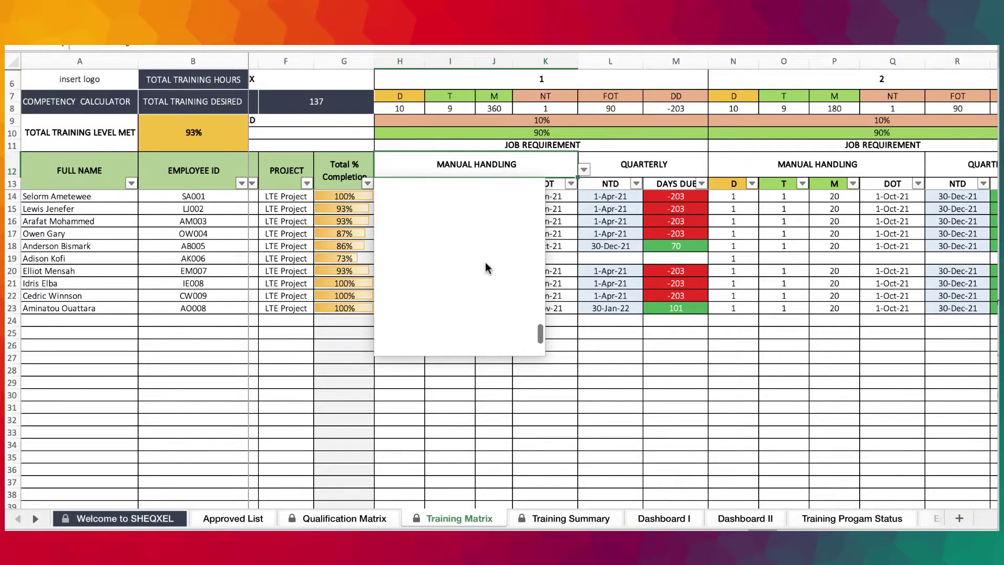
scroll(437, 330, down, 1)
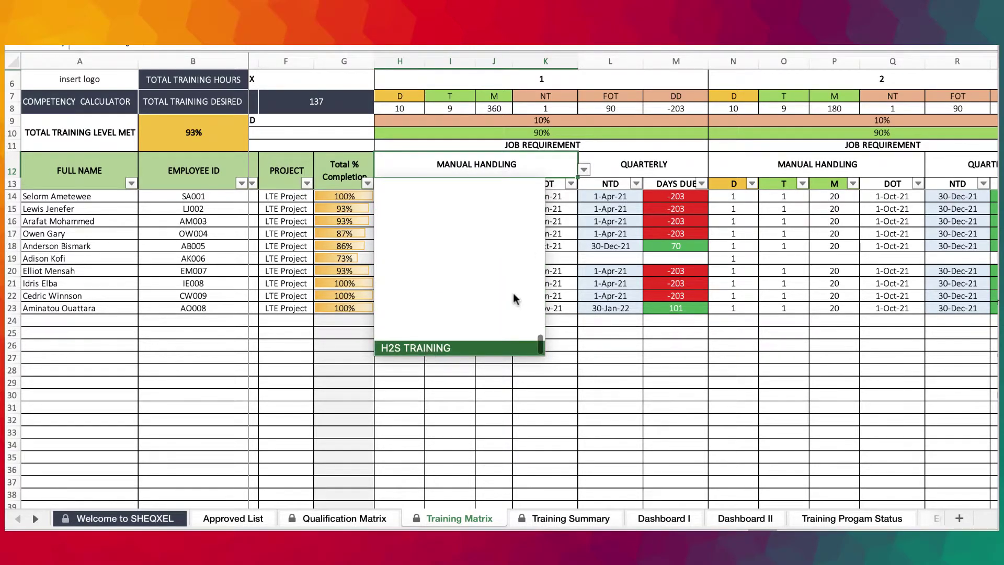
click(524, 348)
drag(400, 195, 406, 302)
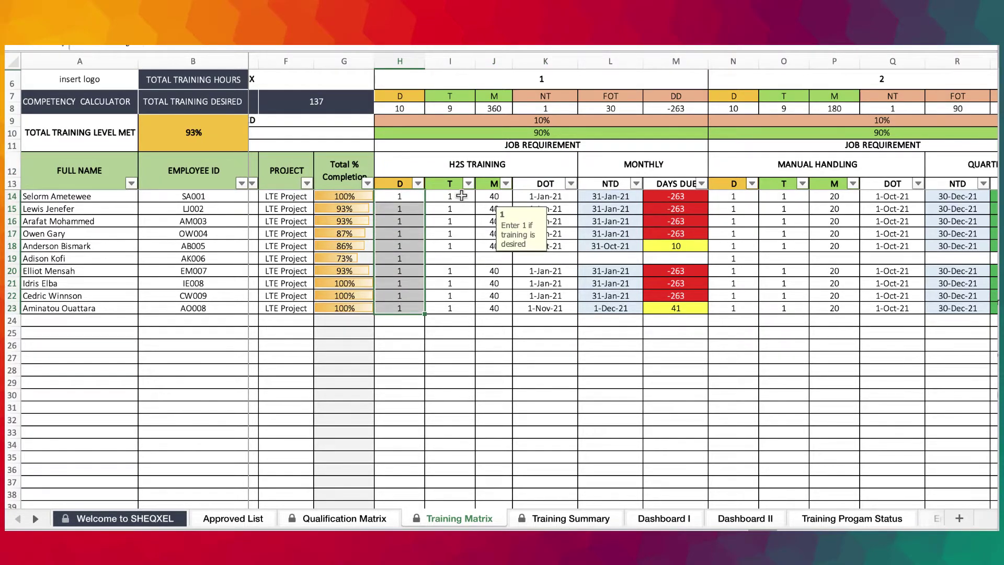
drag(461, 195, 461, 241)
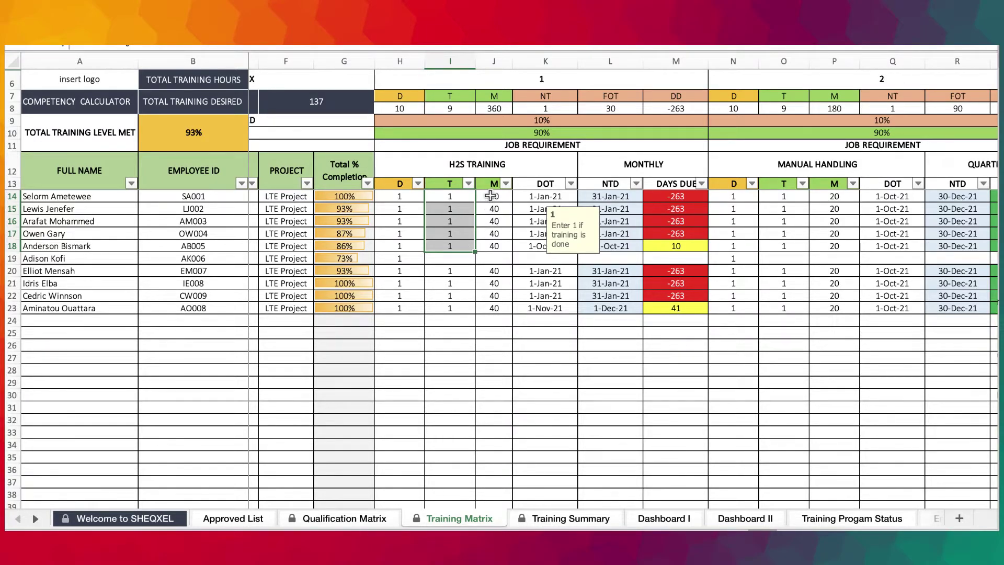
drag(490, 194, 495, 244)
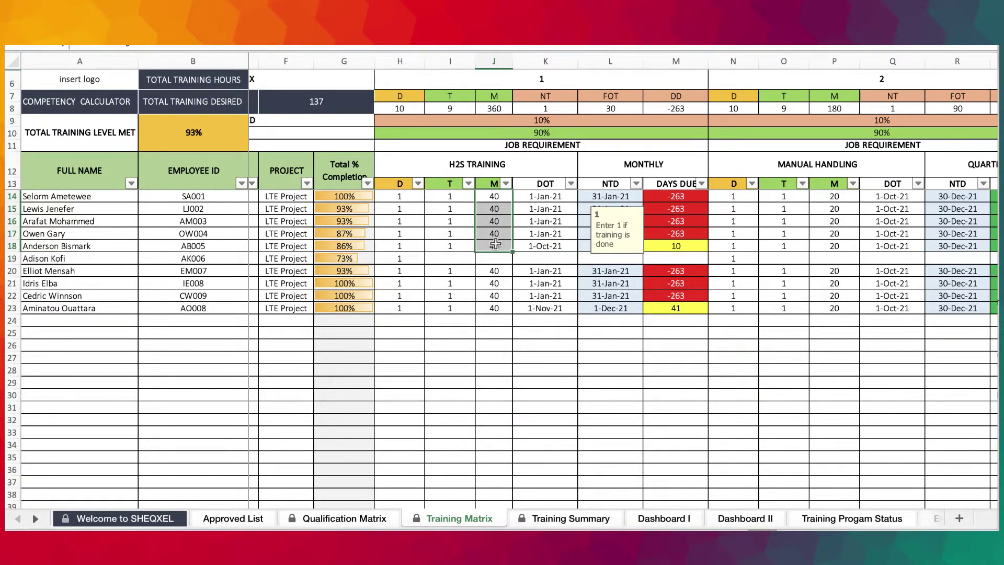
scroll(495, 244, down, 1)
scroll(534, 215, up, 1)
scroll(534, 215, left, 1)
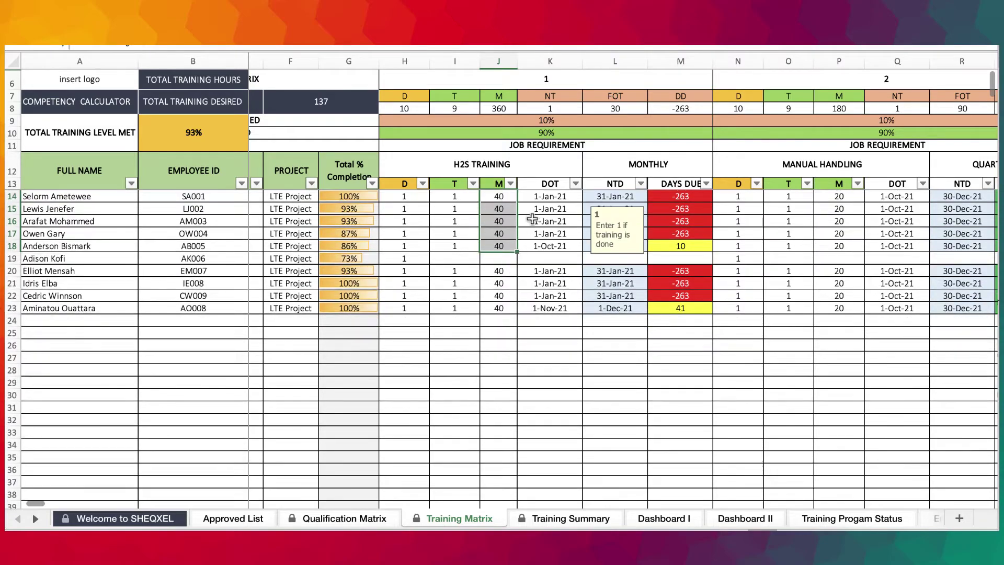
drag(547, 196, 547, 242)
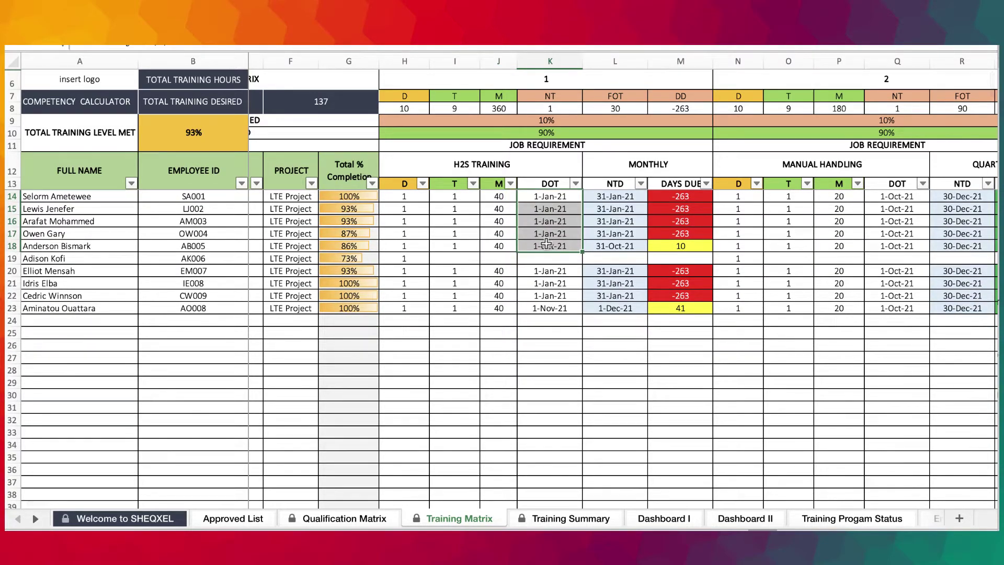
key(Delete)
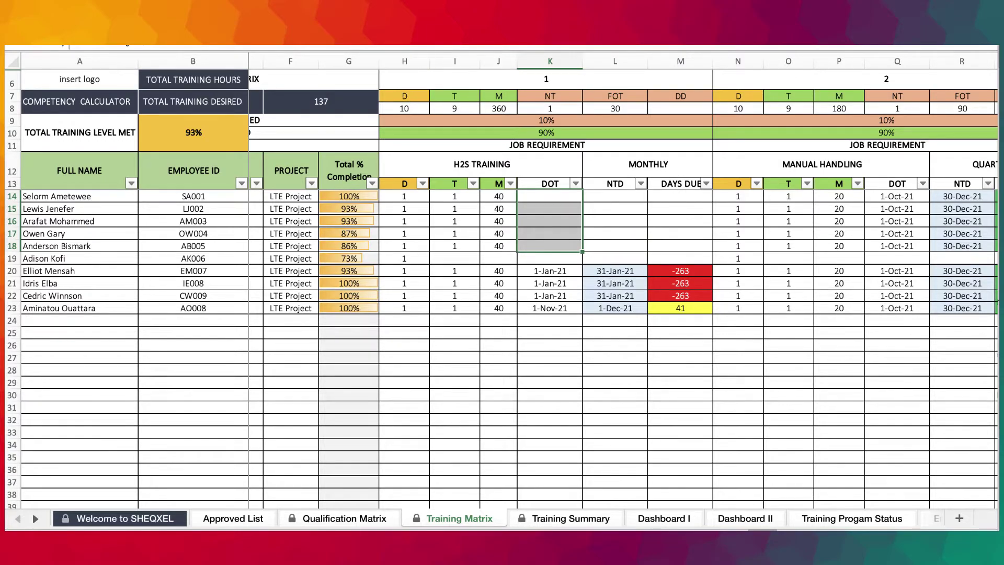
key(super+z)
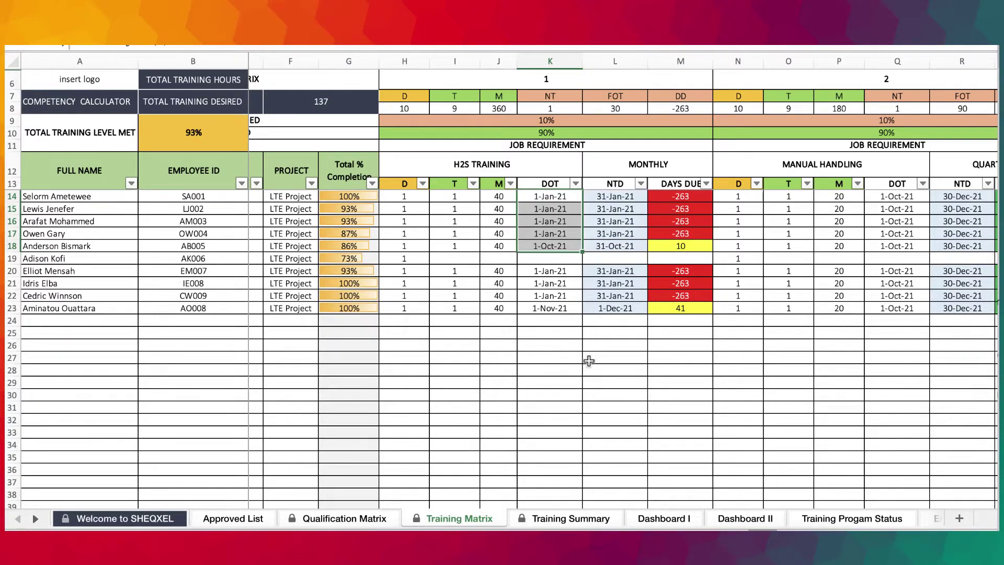
scroll(670, 307, right, 20)
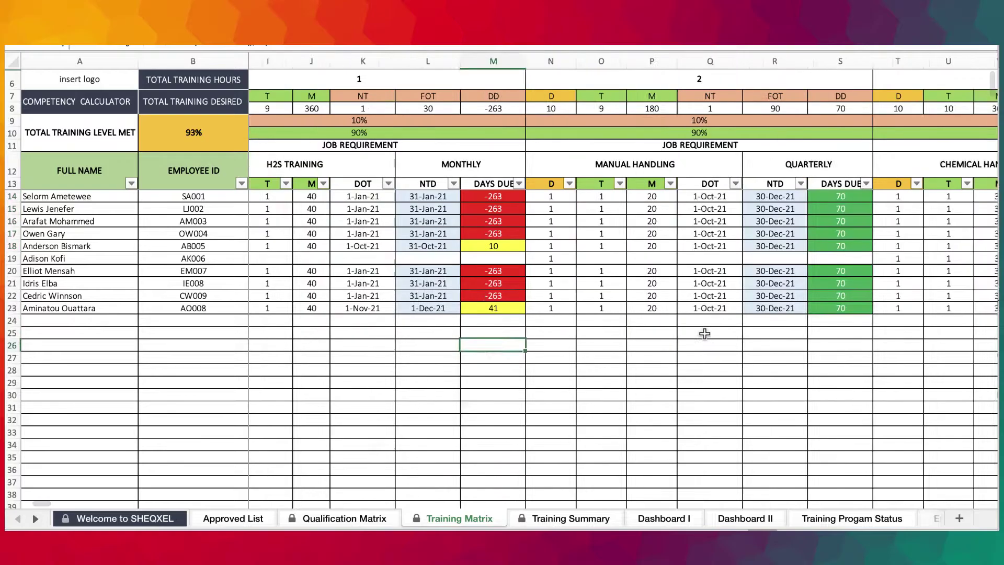
click(707, 344)
scroll(658, 346, right, 8)
right_click(654, 346)
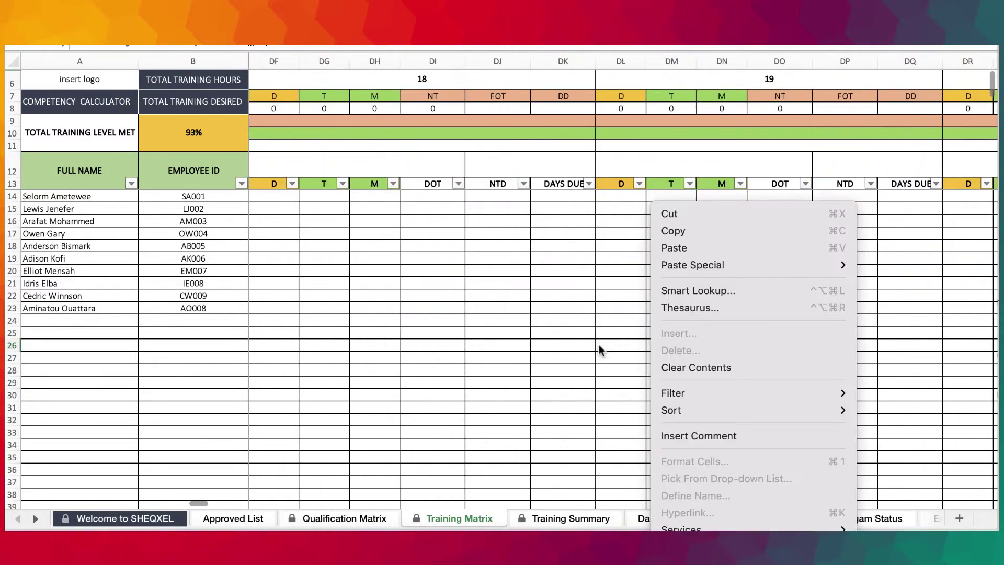
click(605, 331)
scroll(575, 303, right, 12)
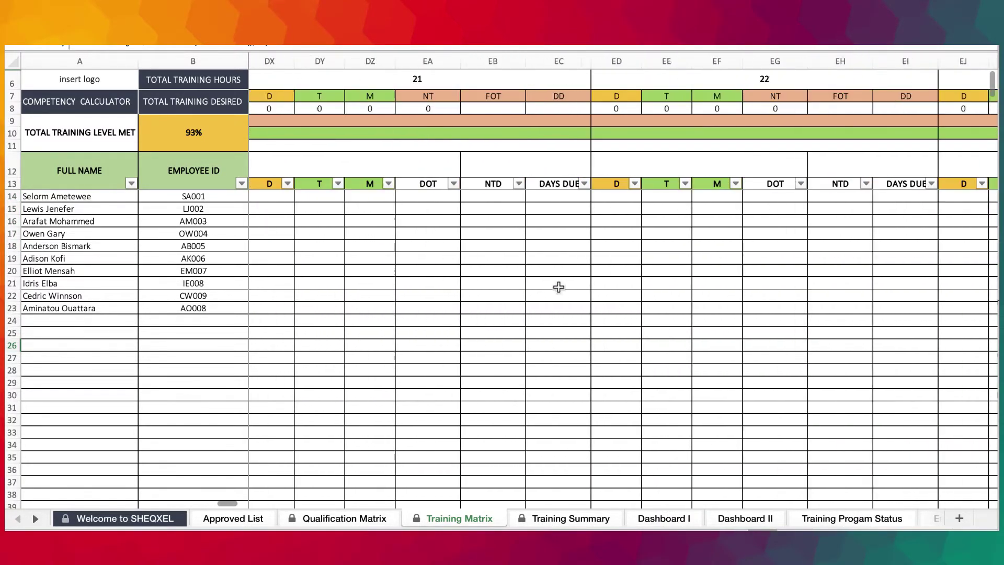
scroll(538, 280, right, 16)
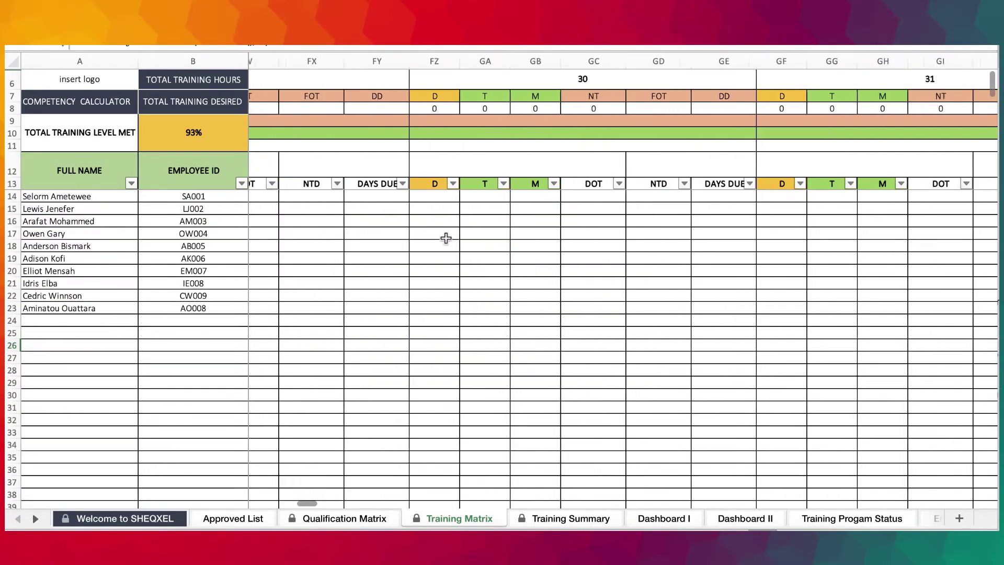
scroll(418, 230, down, 8)
scroll(556, 291, up, 8)
scroll(738, 358, left, 8)
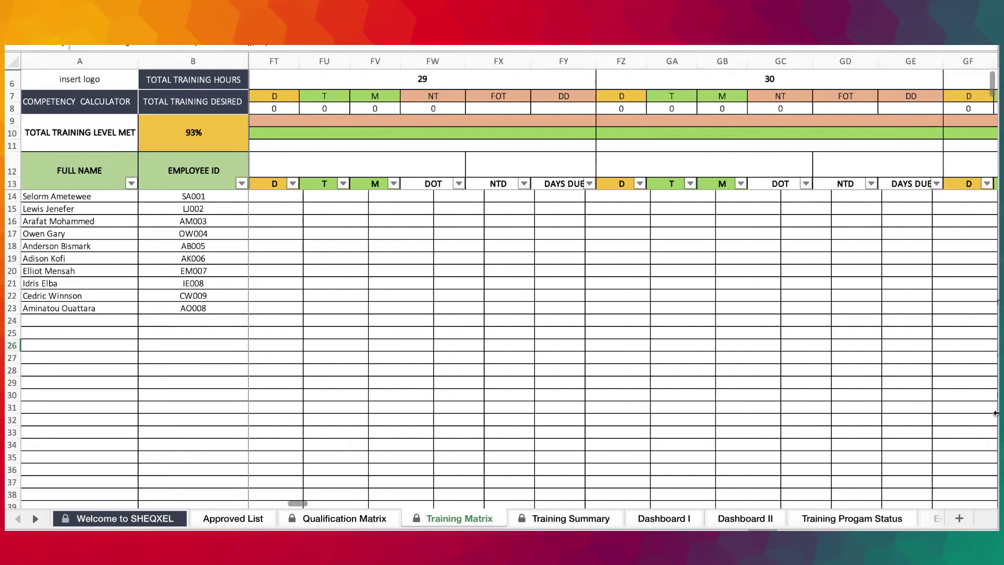
scroll(755, 344, left, 20)
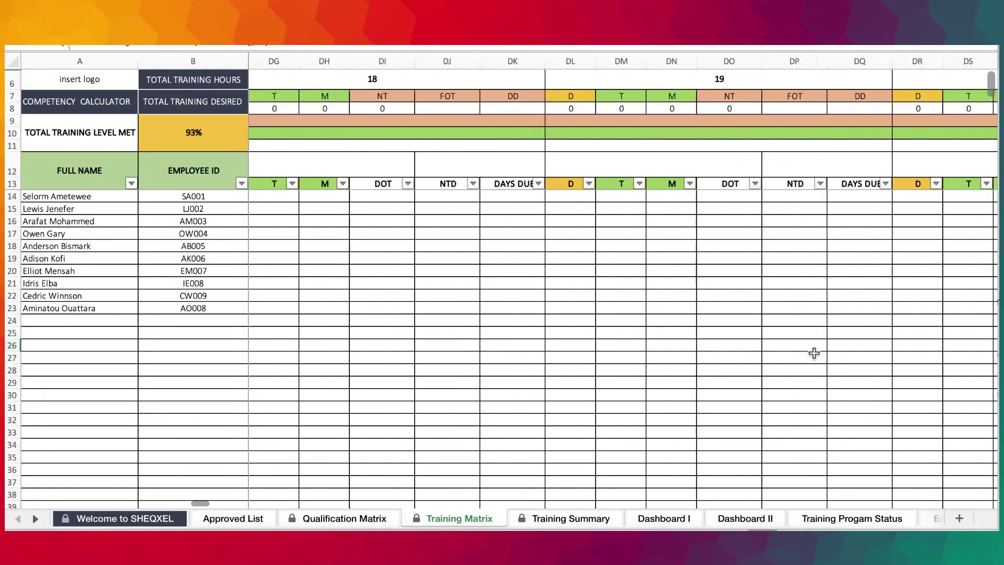
scroll(358, 391, down, 20)
scroll(344, 398, down, 11)
click(121, 239)
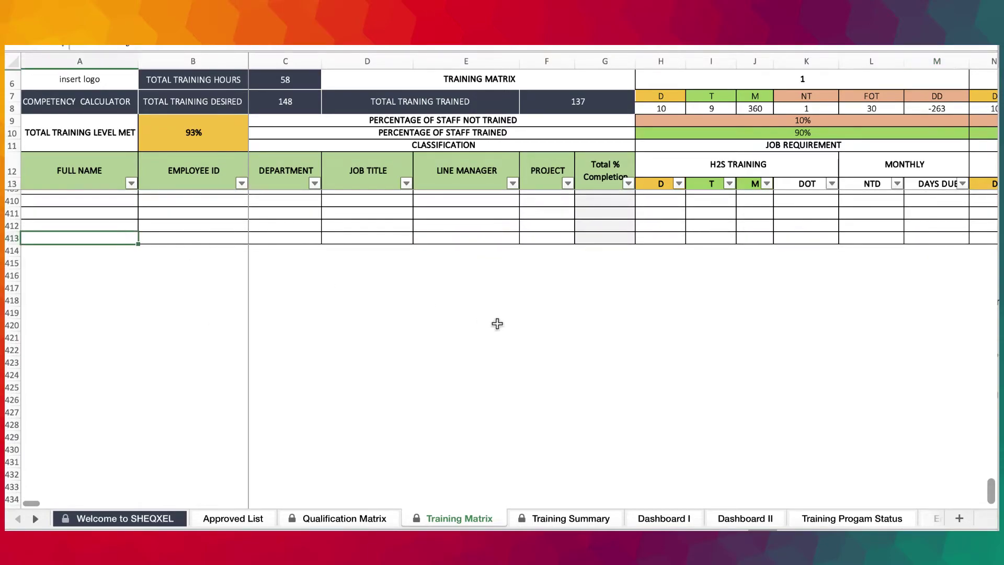
scroll(498, 324, up, 20)
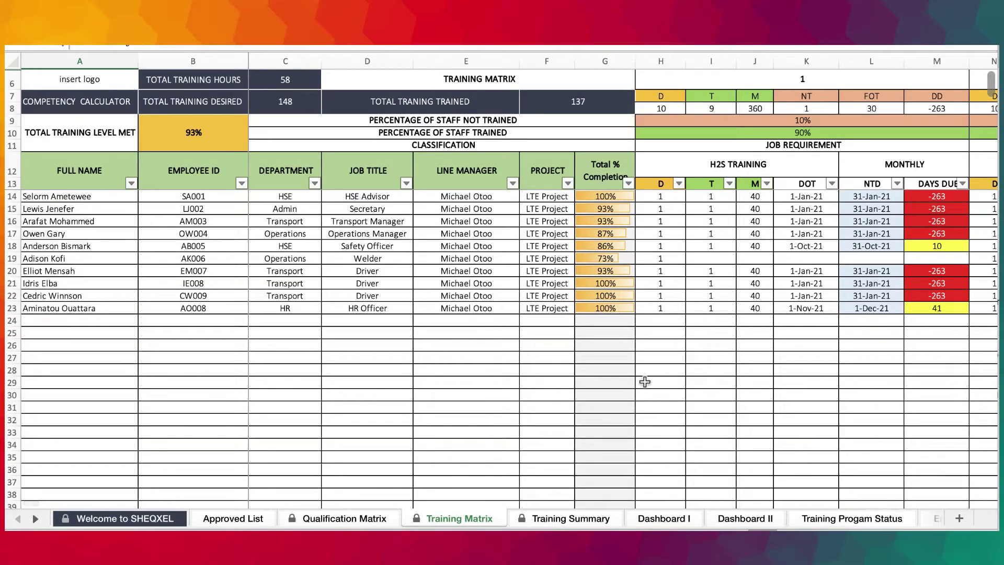
scroll(685, 390, right, 8)
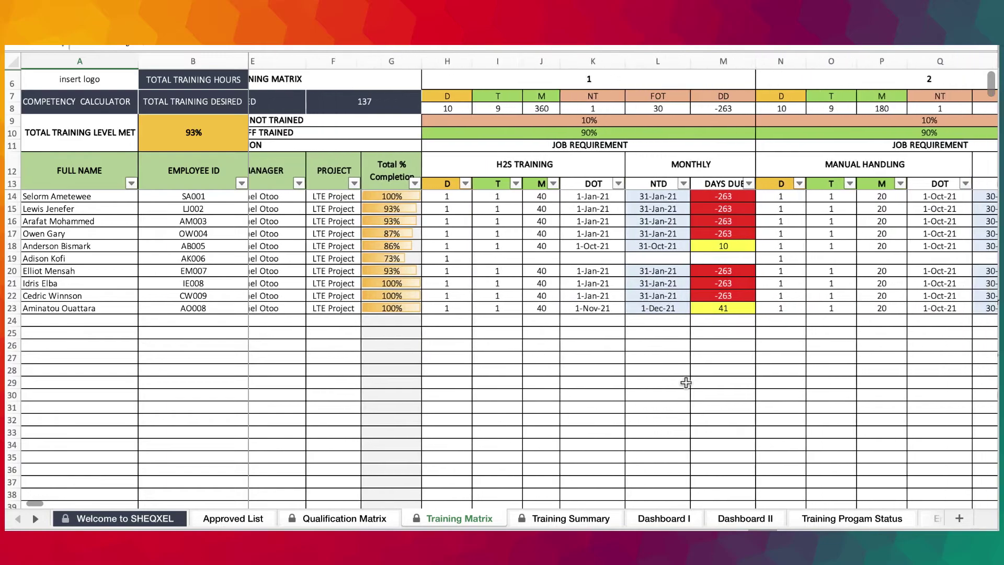
scroll(685, 382, left, 8)
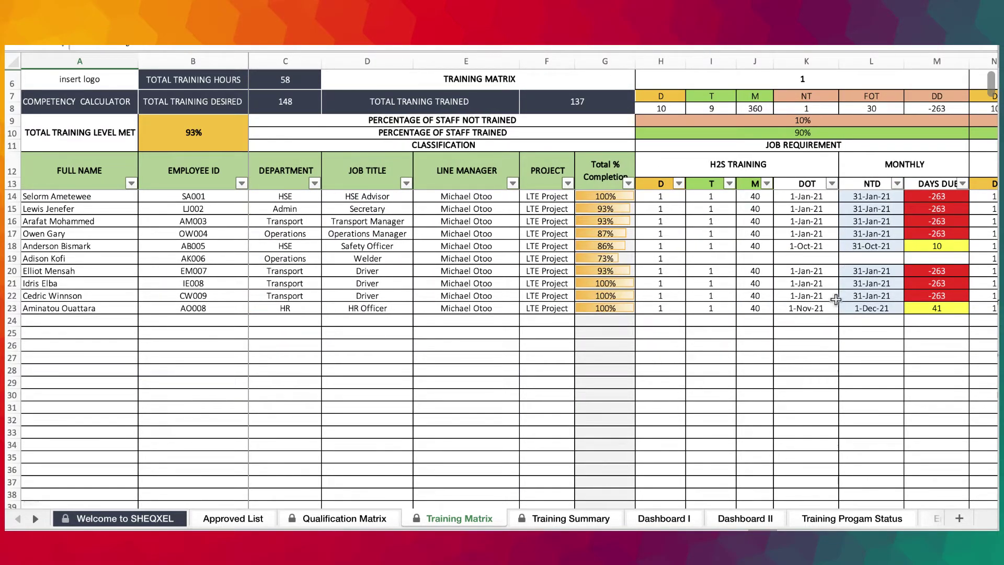
scroll(699, 256, right, 2)
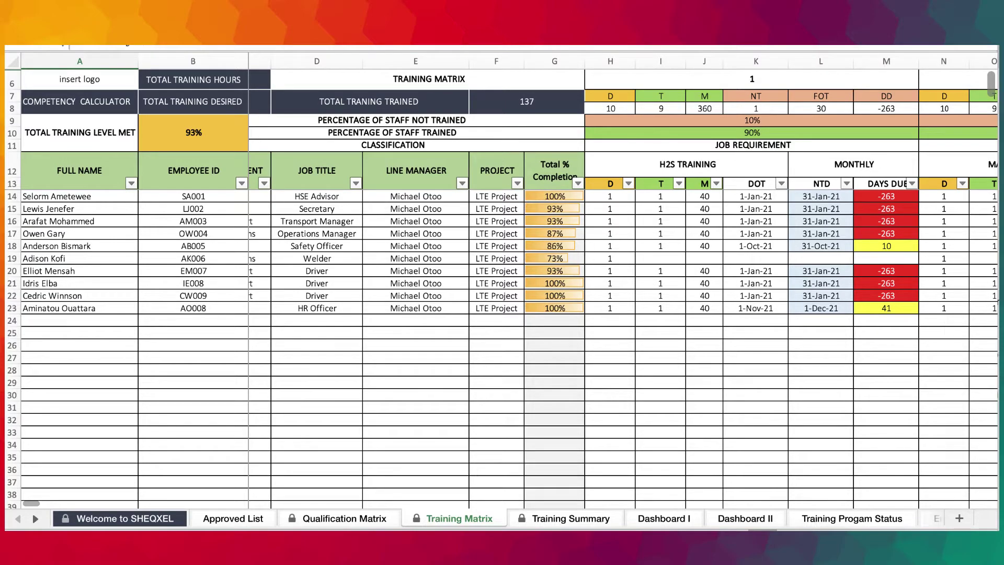
- Show the full ribbon and formula bar, then hide them again
key(super+alt+r)
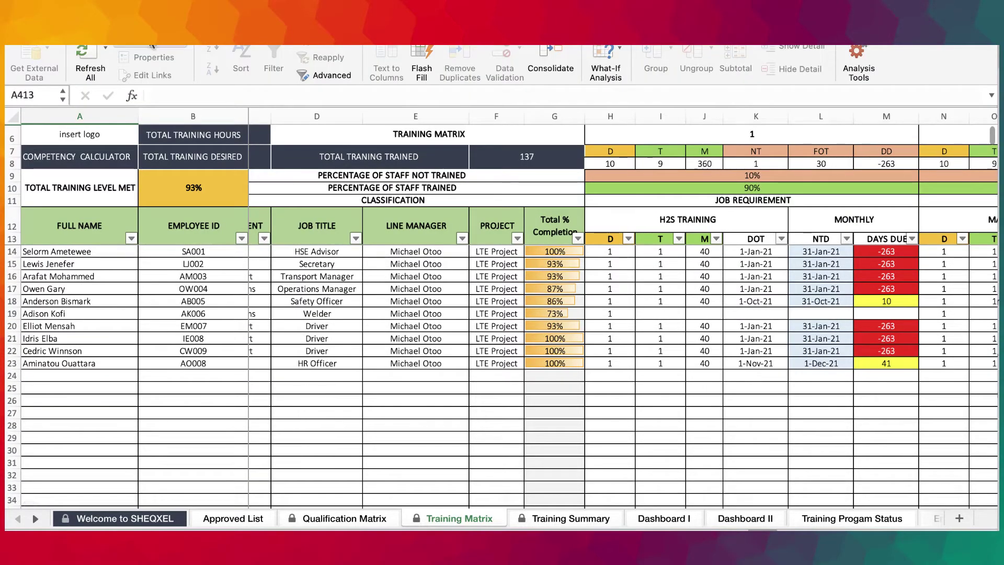
key(super+alt+r)
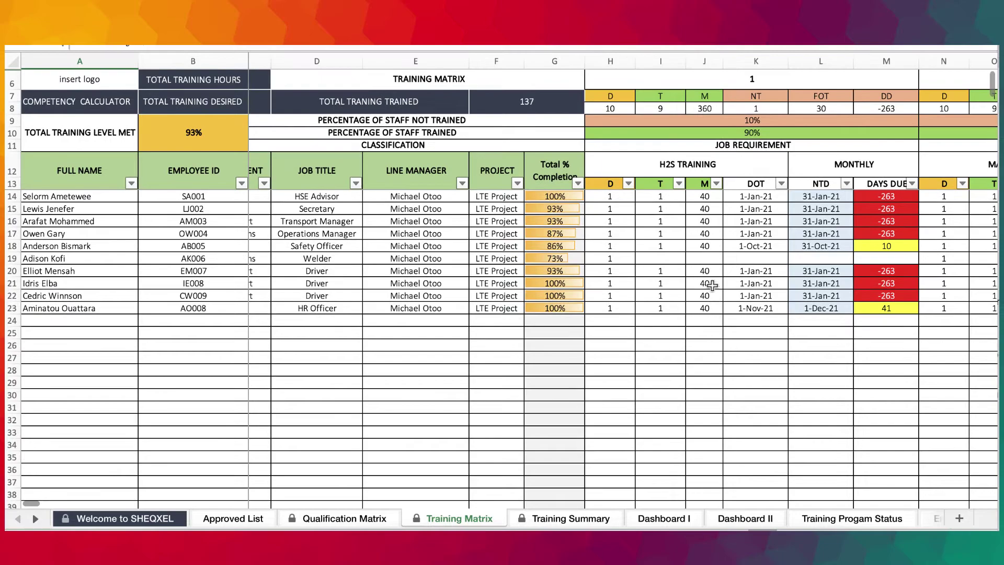
scroll(721, 270, right, 1)
scroll(721, 270, left, 1)
- Compare the dark Dashboard I with the blue Dashboard II, ending on Dashboard I
click(670, 517)
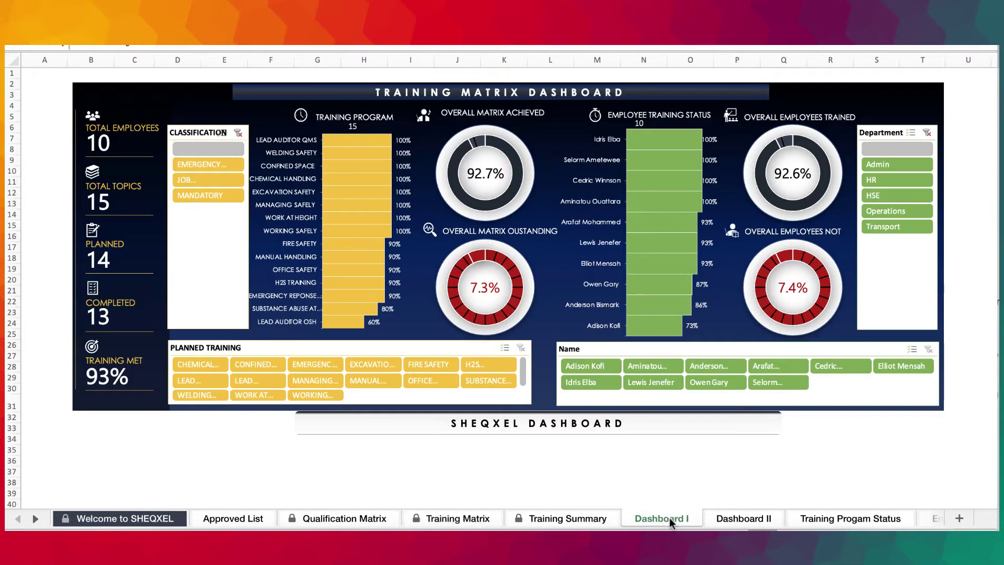
click(747, 518)
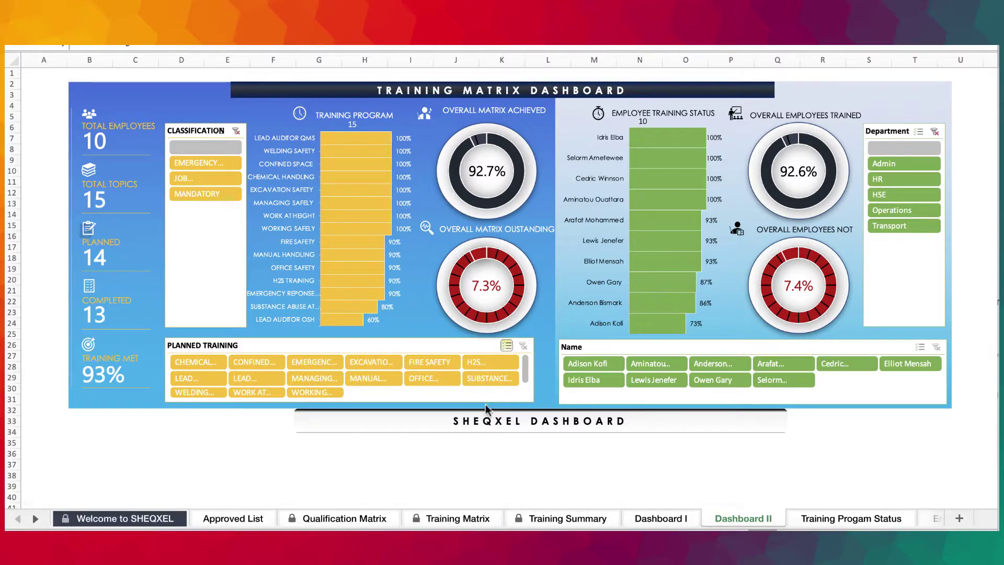
click(665, 519)
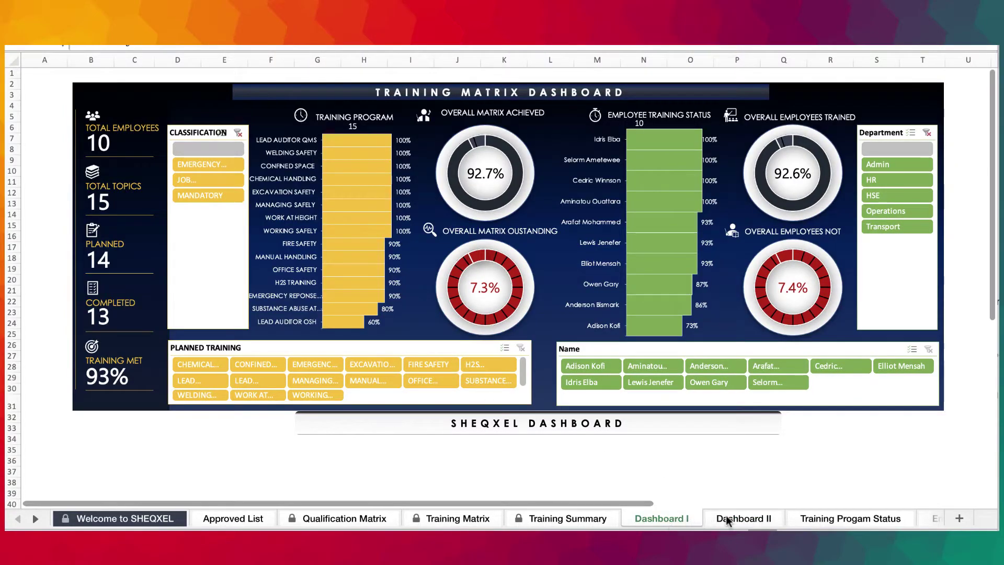
click(727, 517)
click(668, 519)
- Scroll across Training Matrix columns, reviewing completion from 73% to 100% and H2S days due of -263
click(461, 518)
scroll(693, 368, right, 10)
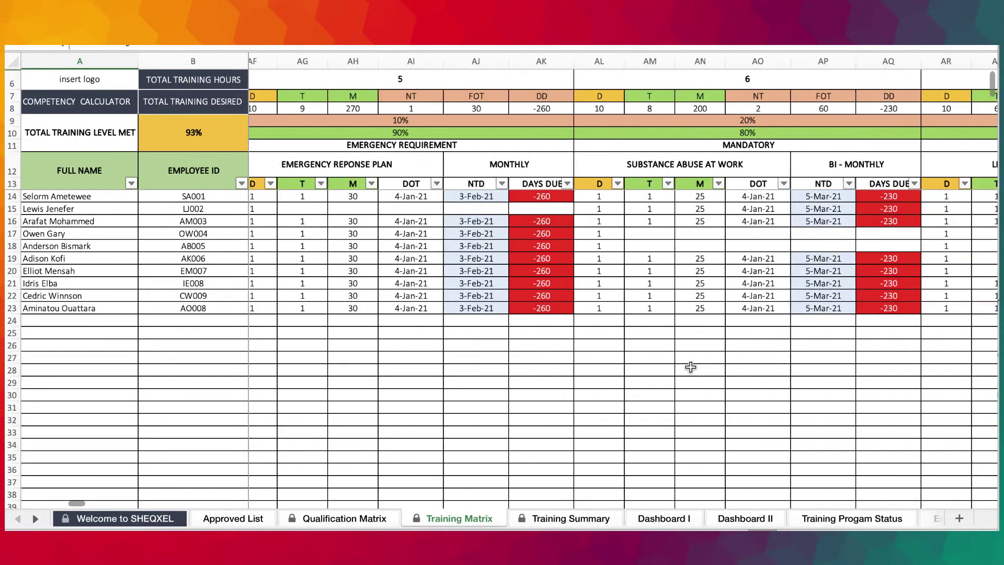
scroll(691, 367, right, 15)
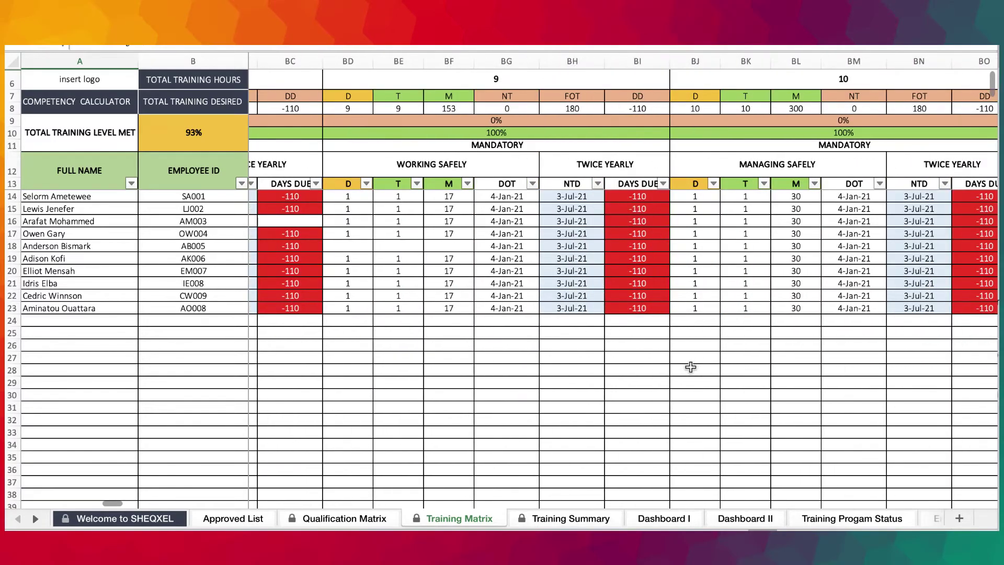
scroll(691, 367, right, 5)
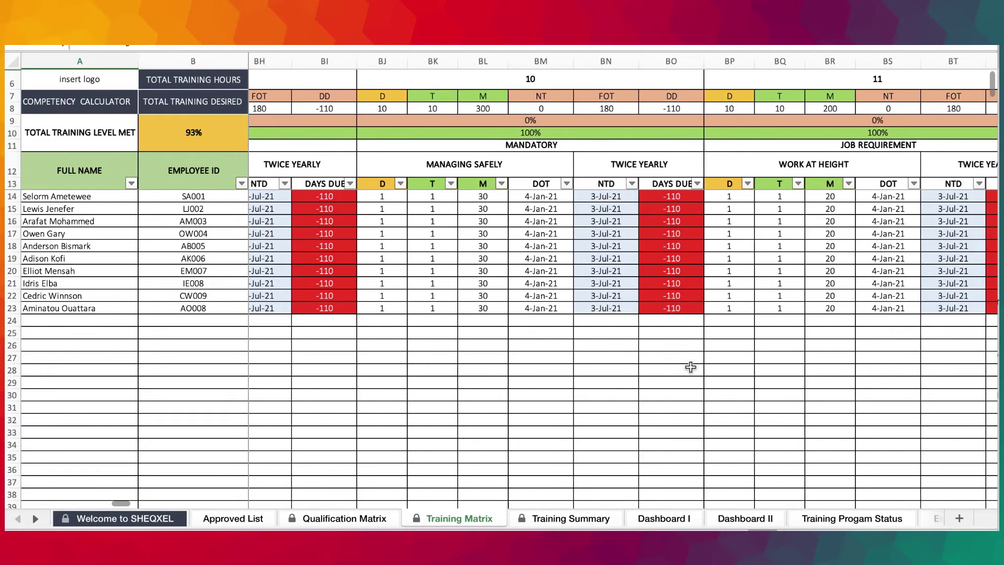
scroll(691, 368, right, 20)
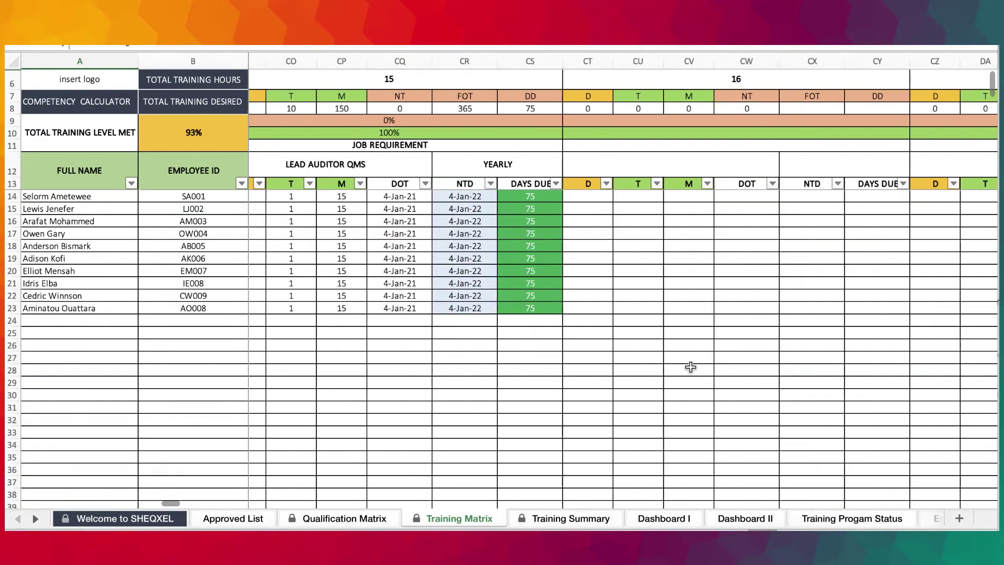
scroll(690, 367, right, 8)
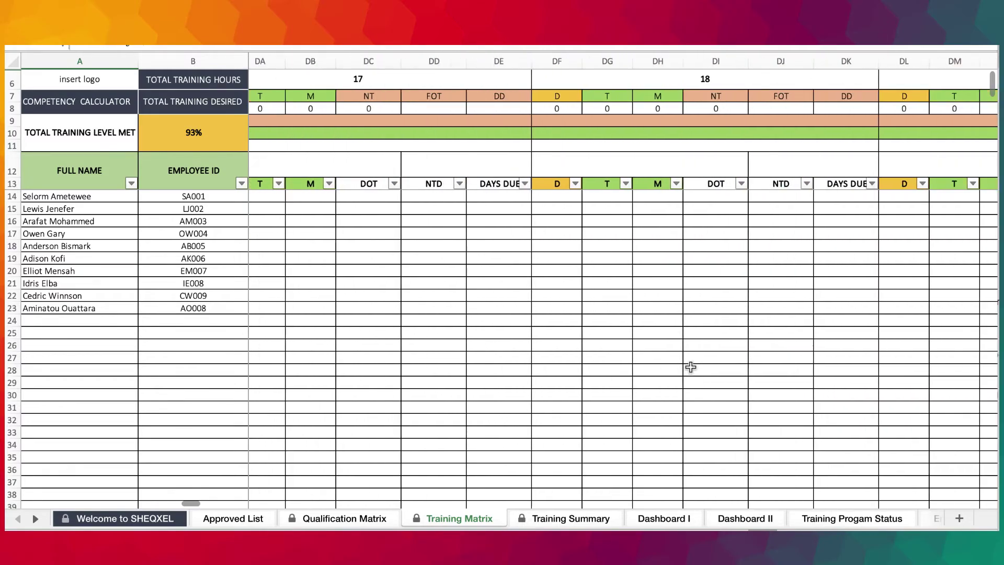
scroll(691, 367, right, 20)
scroll(691, 367, down, 8)
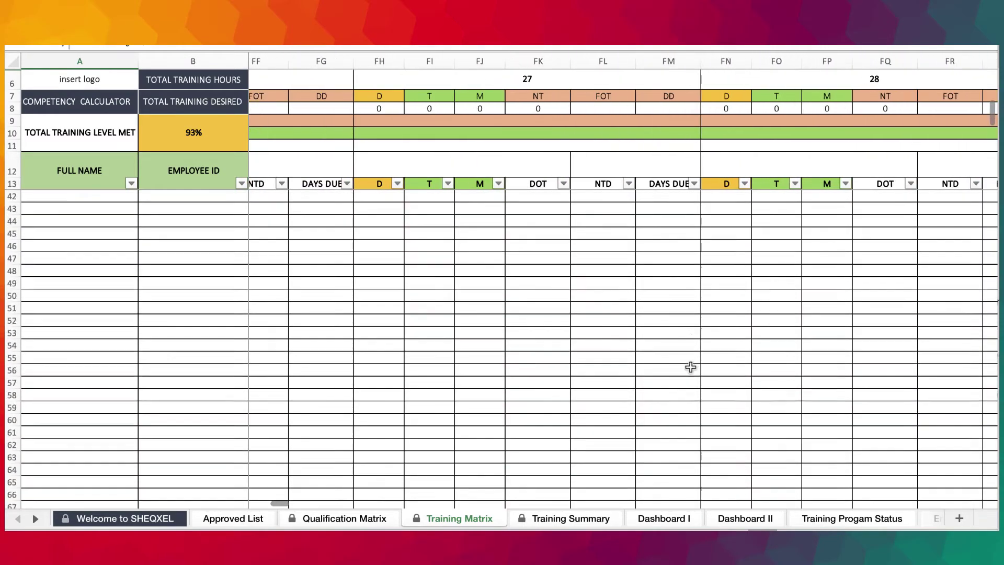
scroll(691, 368, up, 8)
scroll(691, 367, right, 6)
scroll(691, 367, left, 15)
scroll(691, 368, down, 2)
scroll(691, 367, up, 2)
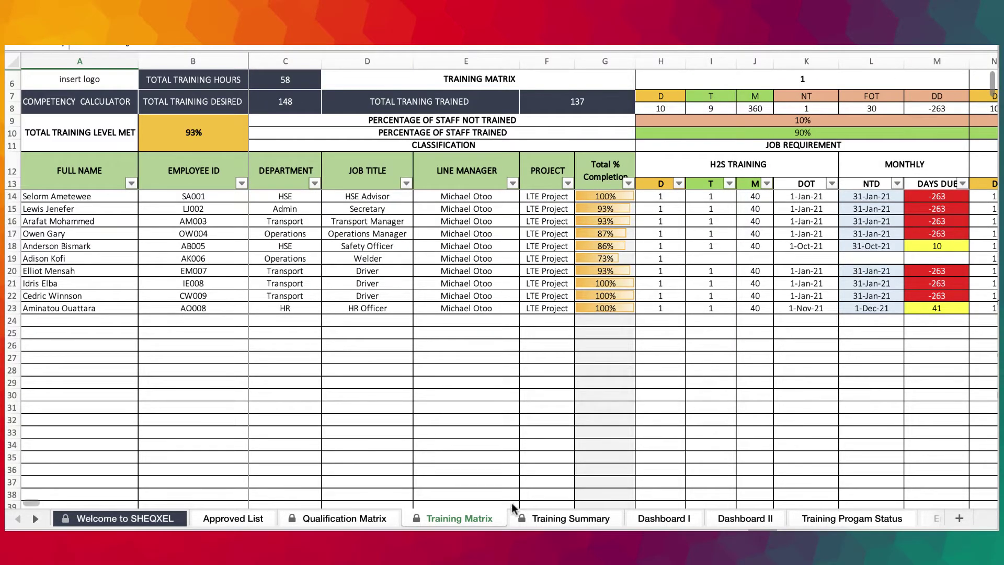
- On the Training Summary sheet, change course heading C9 from H2S TRAINING to MANUAL HANDLING
click(555, 518)
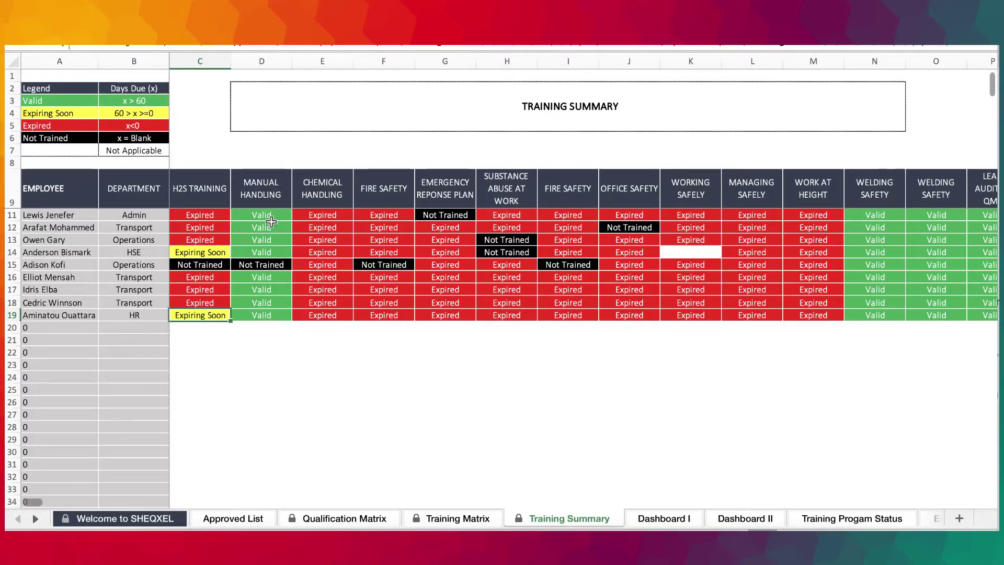
click(225, 193)
click(236, 200)
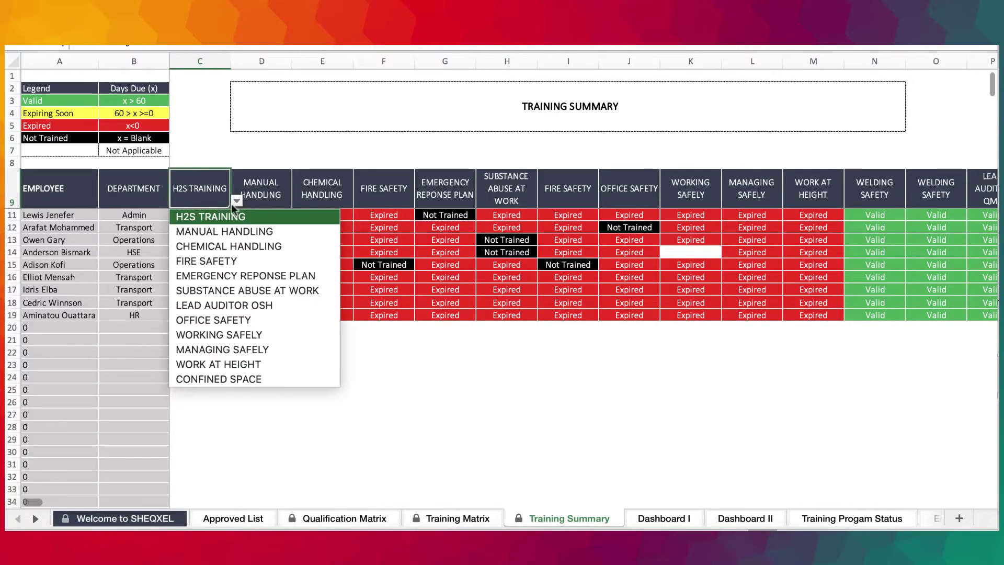
click(227, 232)
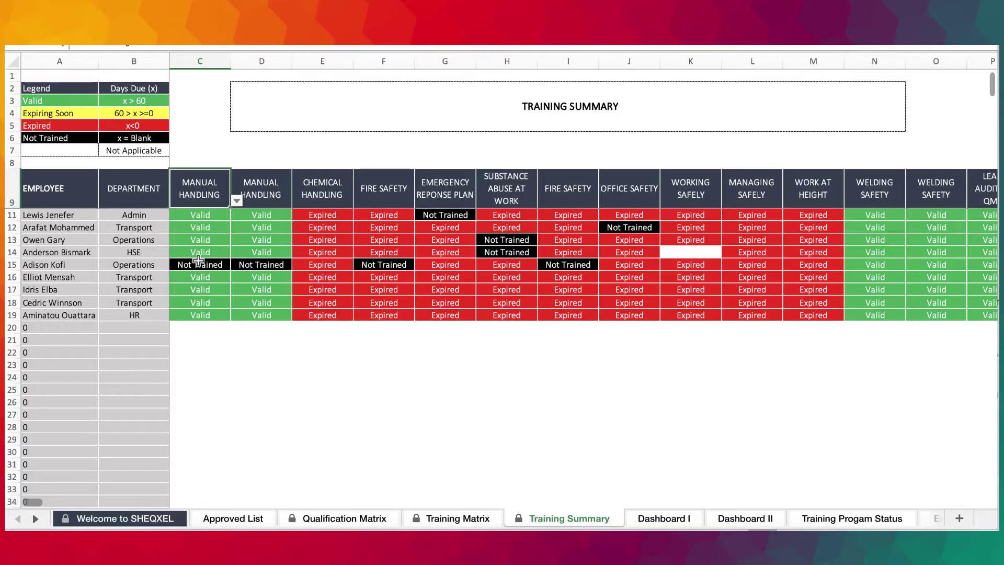
click(236, 200)
key(Escape)
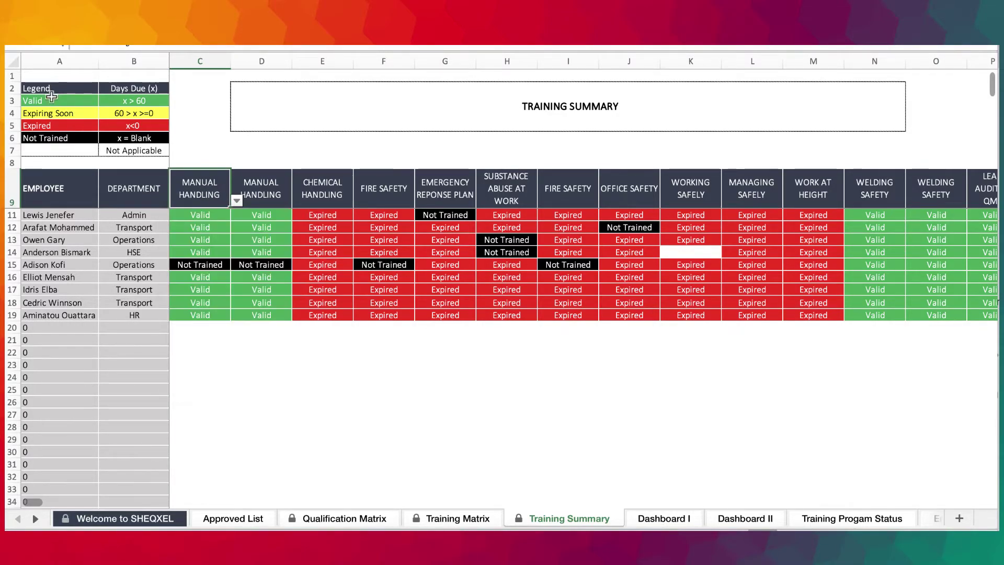
- Review the status legend: Valid above 60 days, Expiring Soon, and Expired
drag(47, 100, 146, 137)
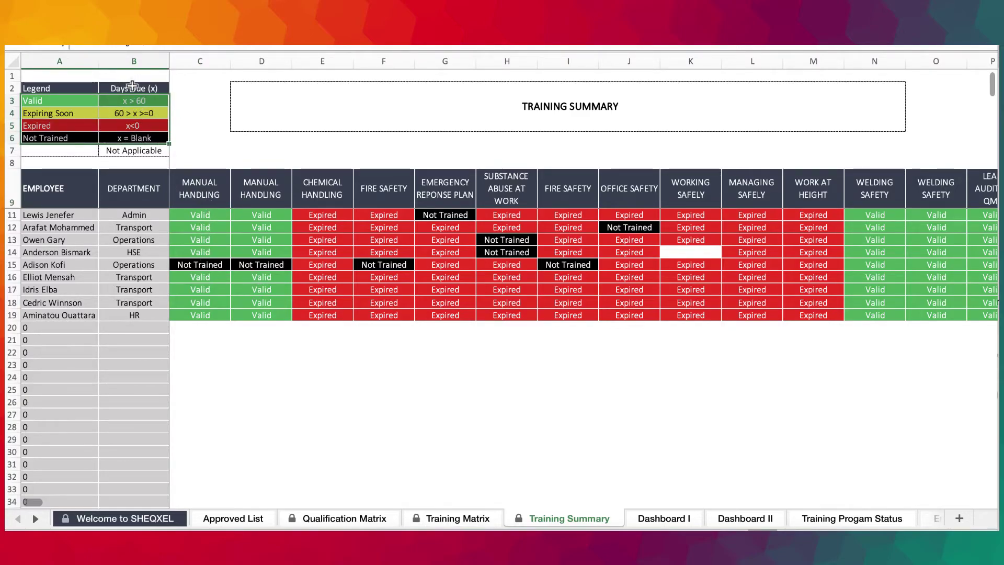
click(151, 102)
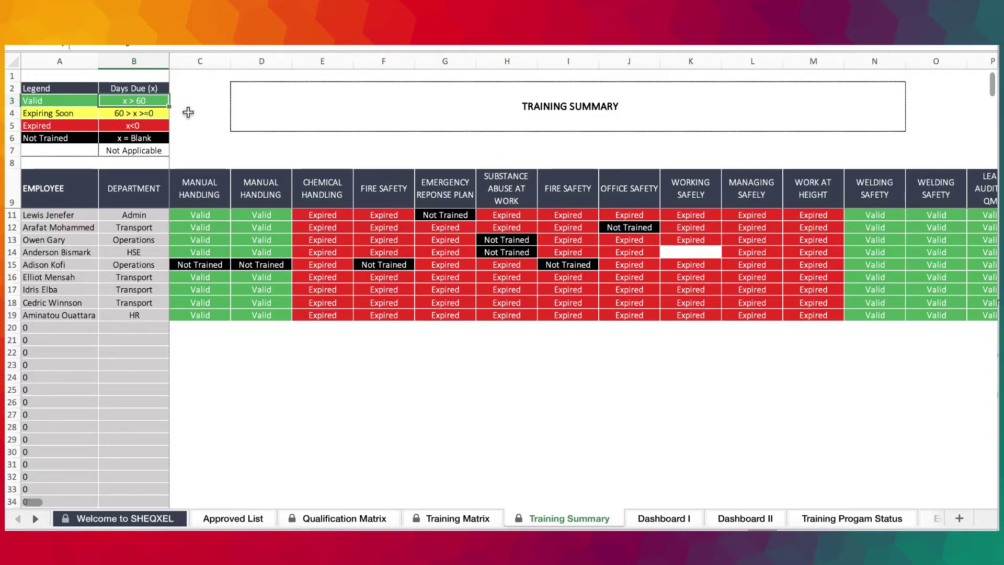
click(33, 126)
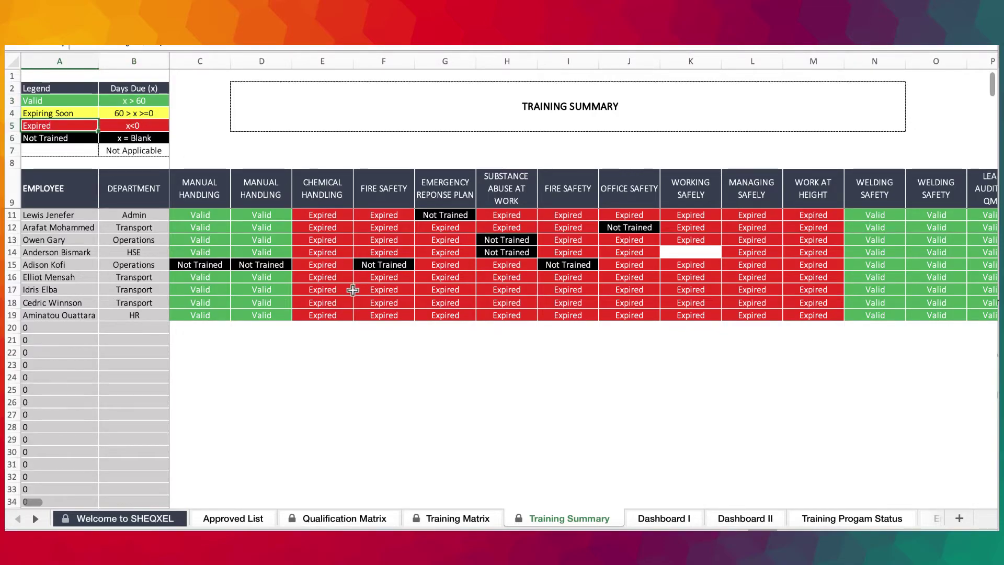
scroll(324, 250, right, 15)
scroll(403, 281, right, 20)
- Select the remaining course headings D9 through P9
click(428, 170)
scroll(462, 212, left, 20)
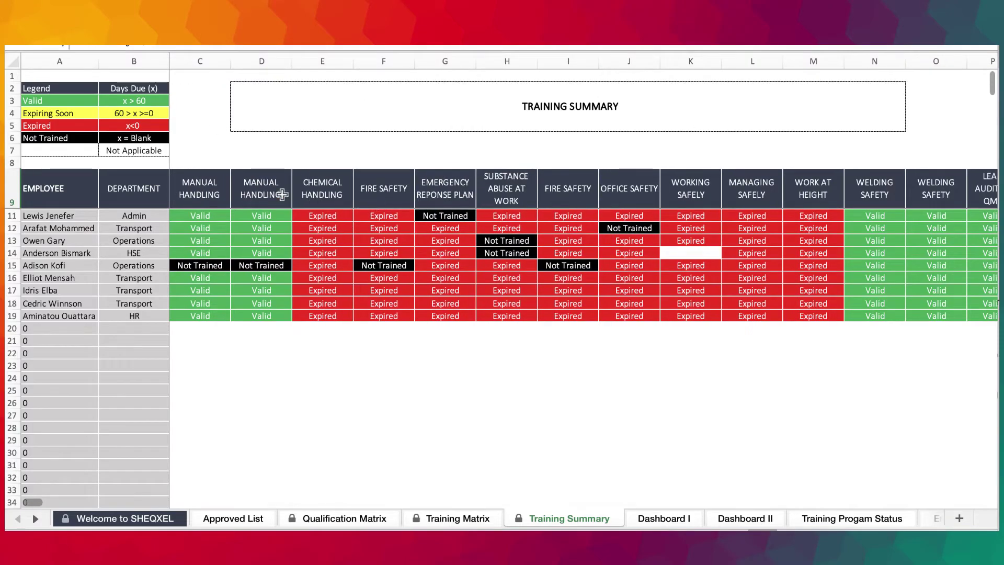
click(217, 194)
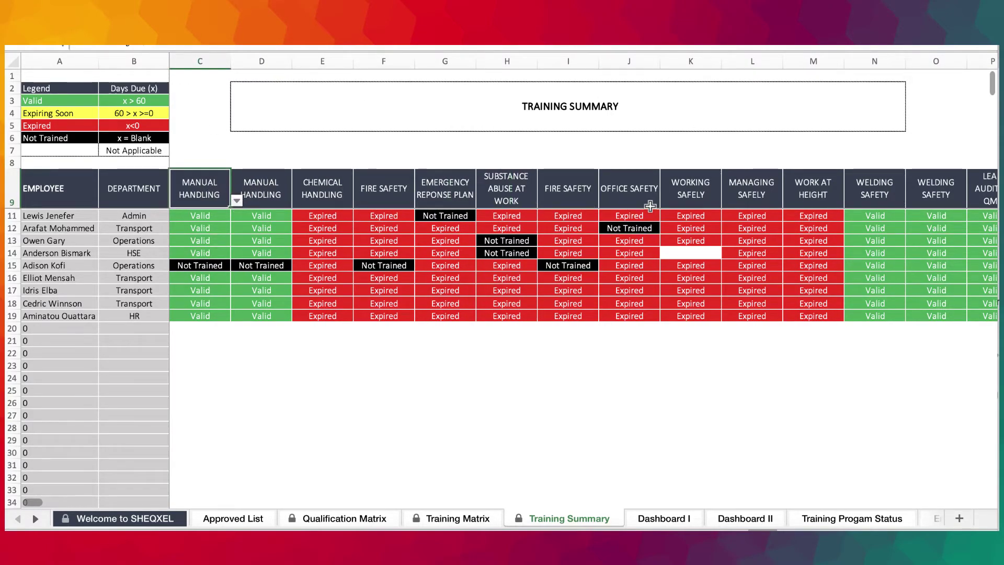
scroll(650, 206, right, 1)
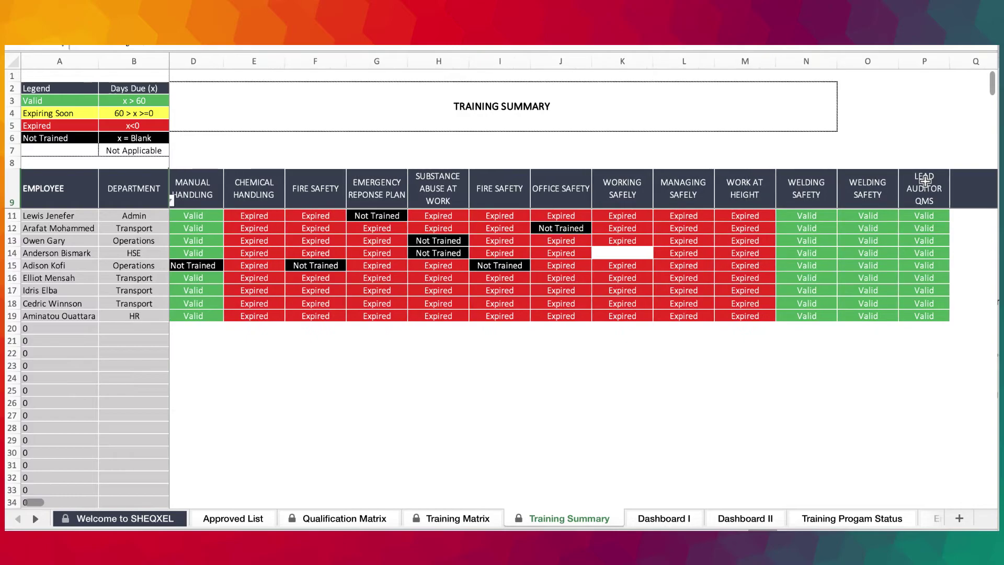
drag(924, 189, 180, 190)
- Clear course headings D9:P9 and confirm C9 still reads MANUAL HANDLING
scroll(510, 273, left, 1)
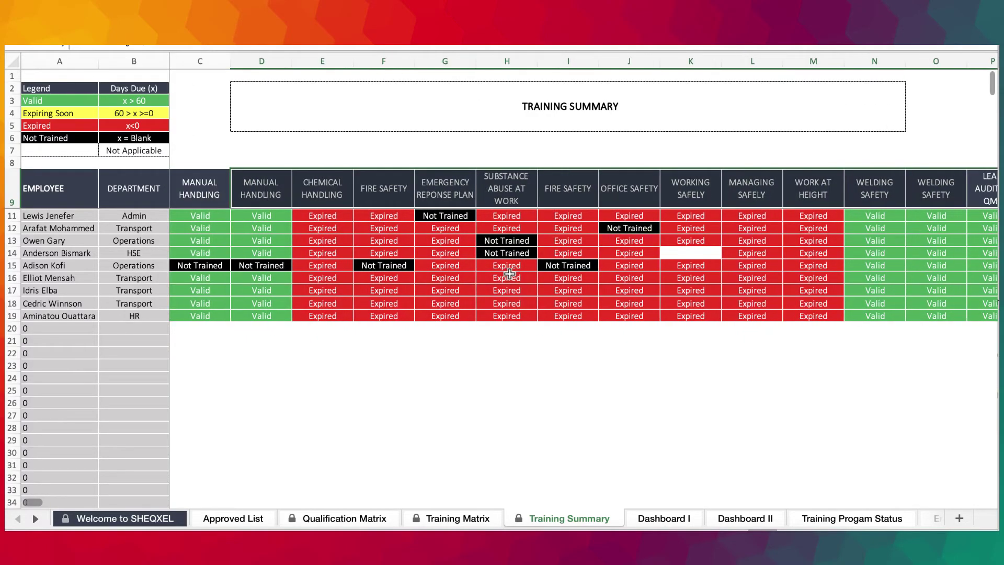
key(Delete)
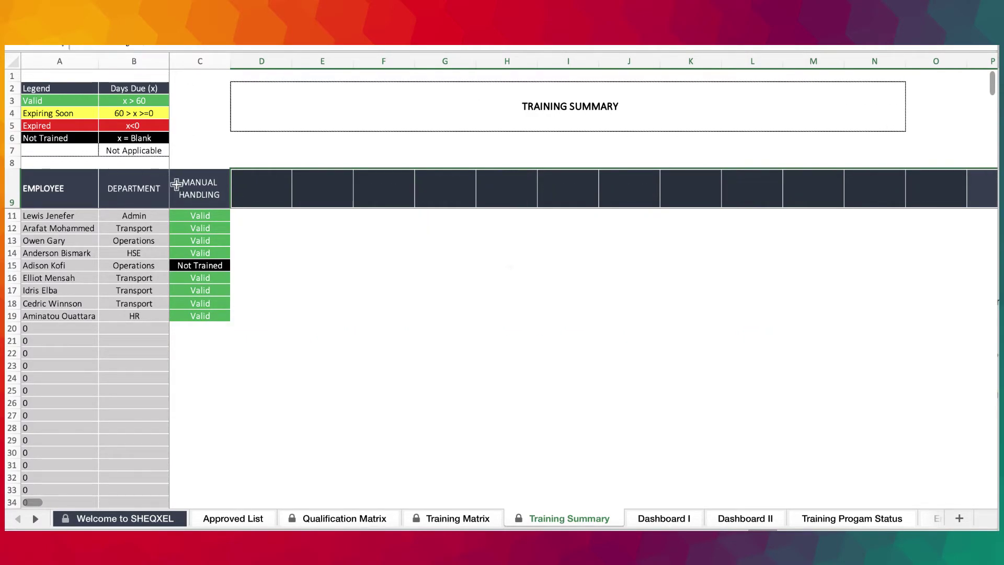
click(197, 190)
click(235, 203)
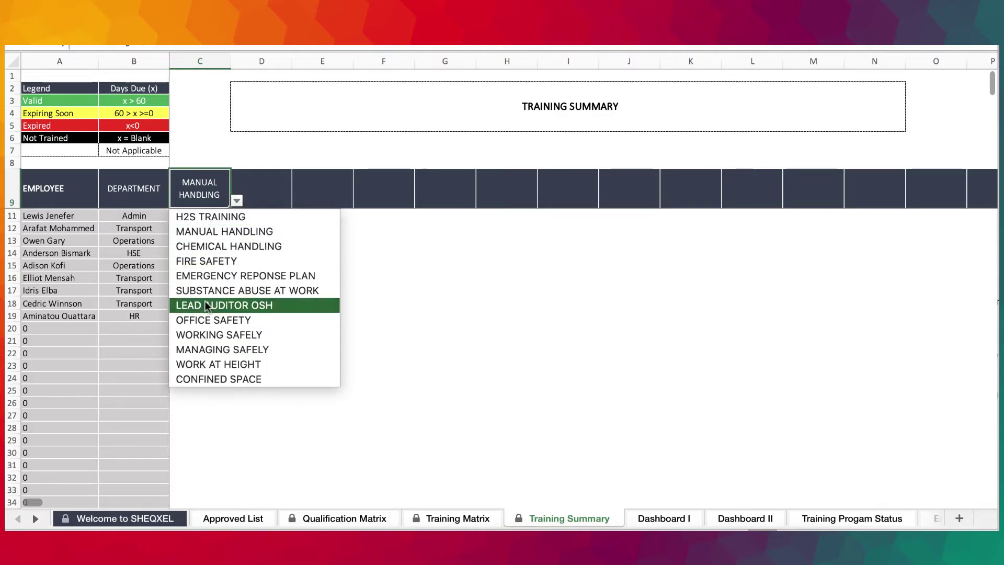
key(Escape)
- Refresh the A1:N25 summary so all course columns show Valid, Expired or Not Trained again
drag(737, 387, 57, 75)
click(97, 37)
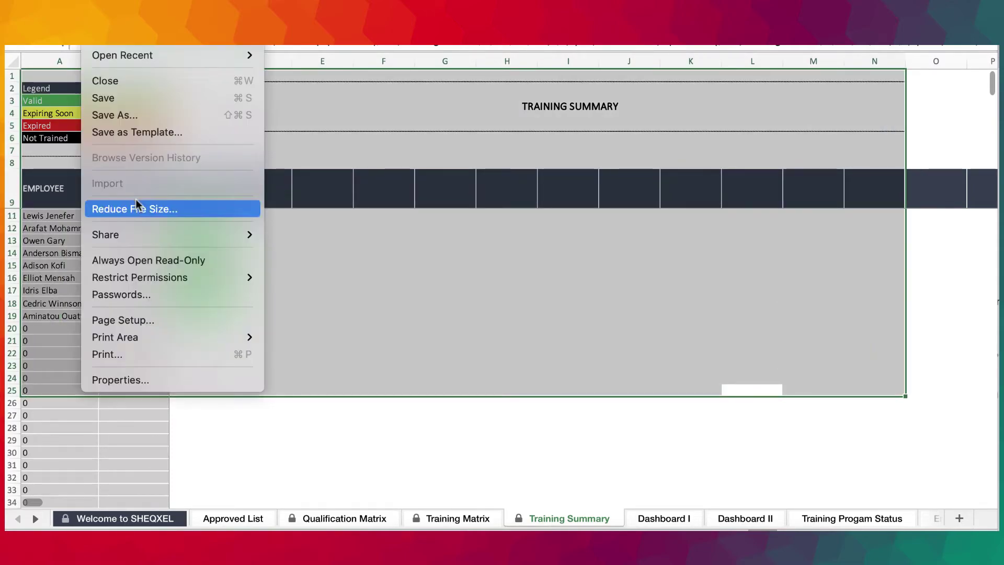
click(400, 404)
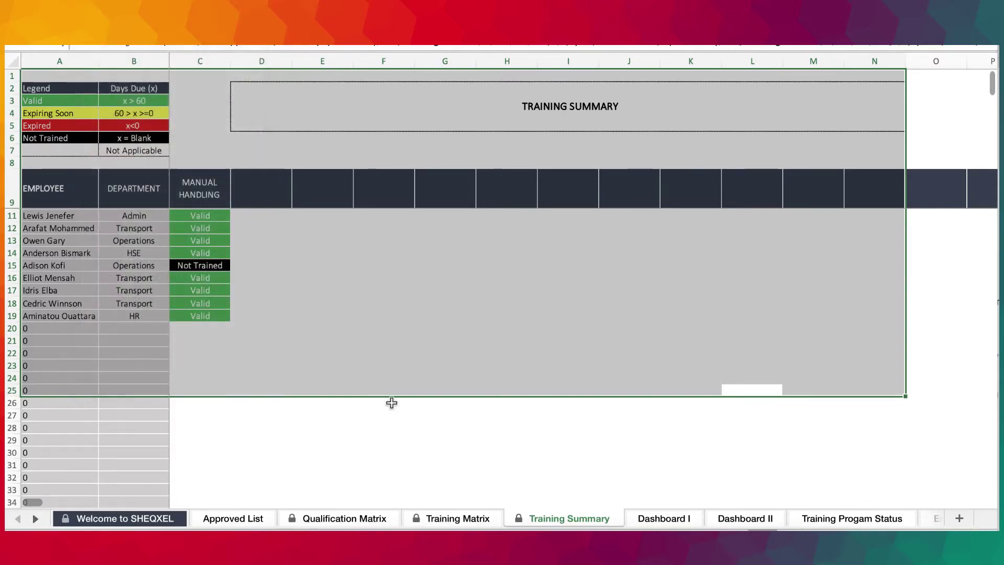
click(402, 428)
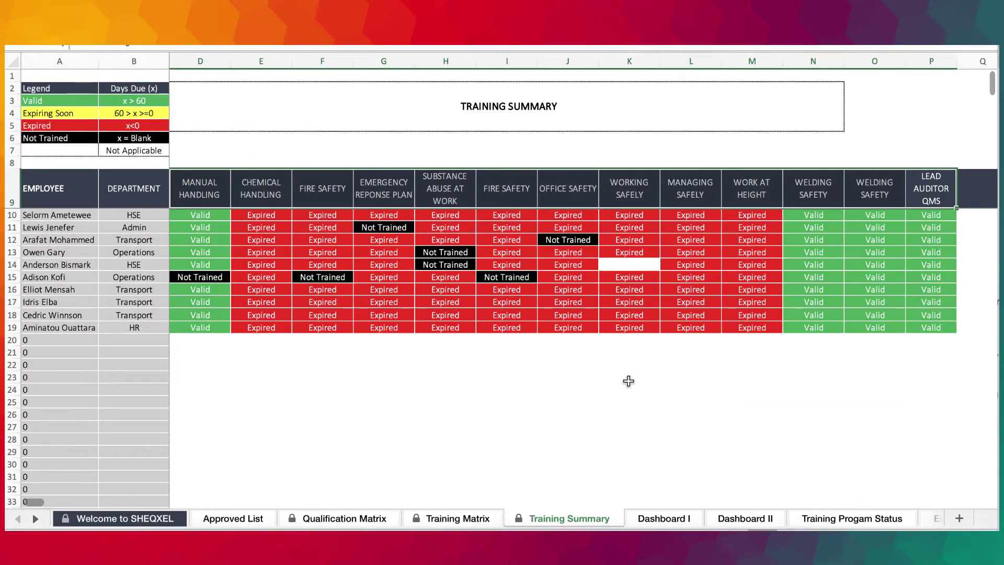
click(630, 377)
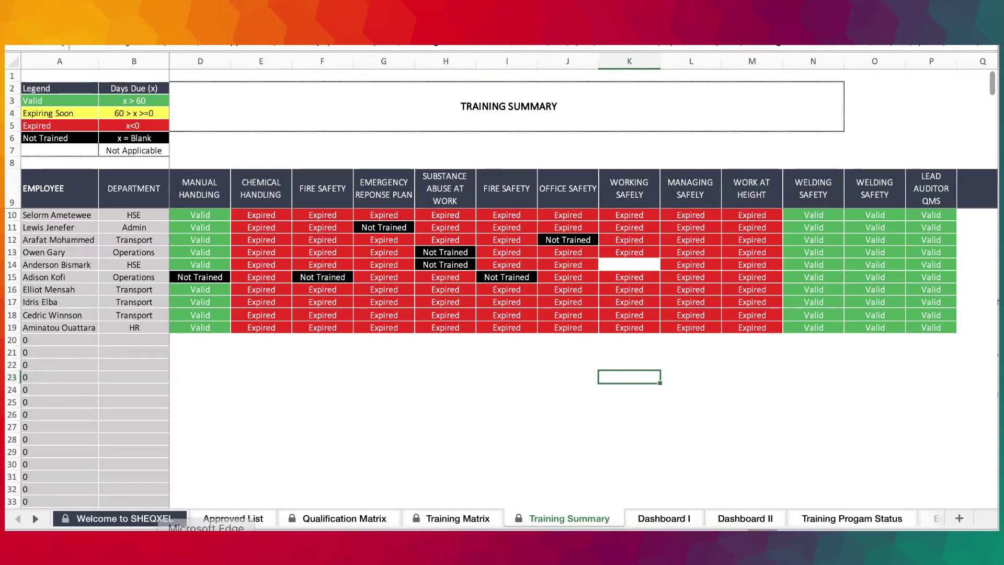
click(36, 518)
click(36, 518)
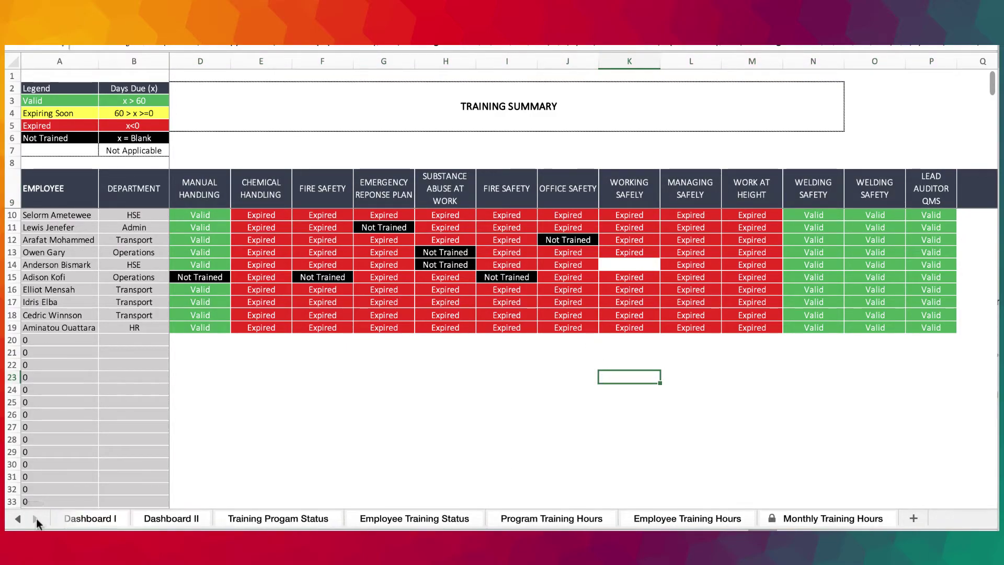
click(667, 520)
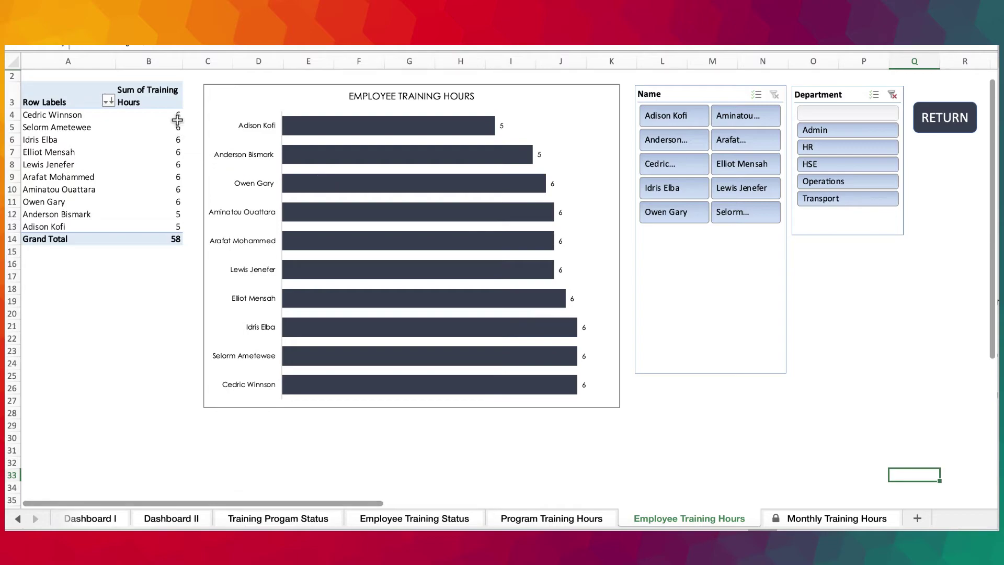
click(178, 119)
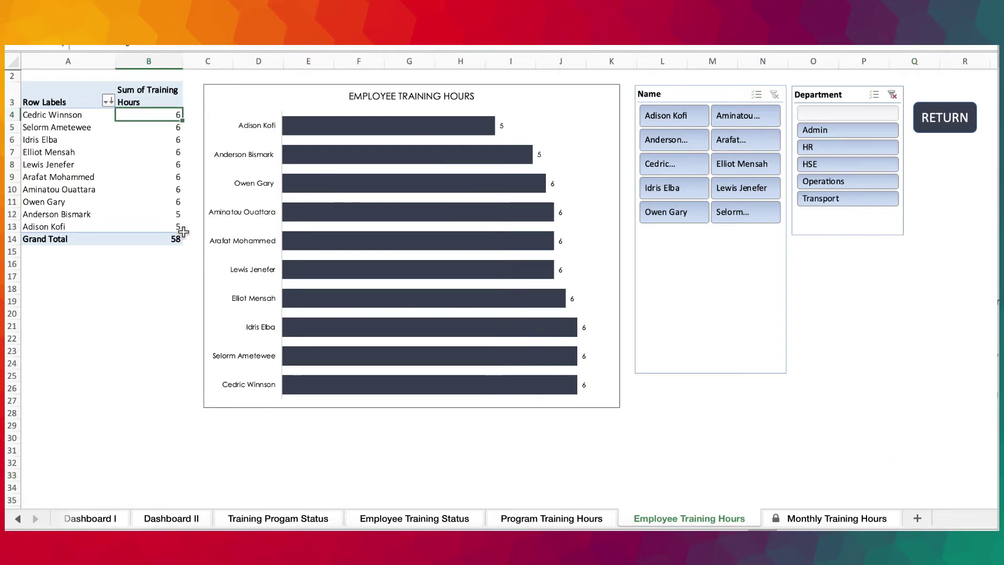
click(17, 518)
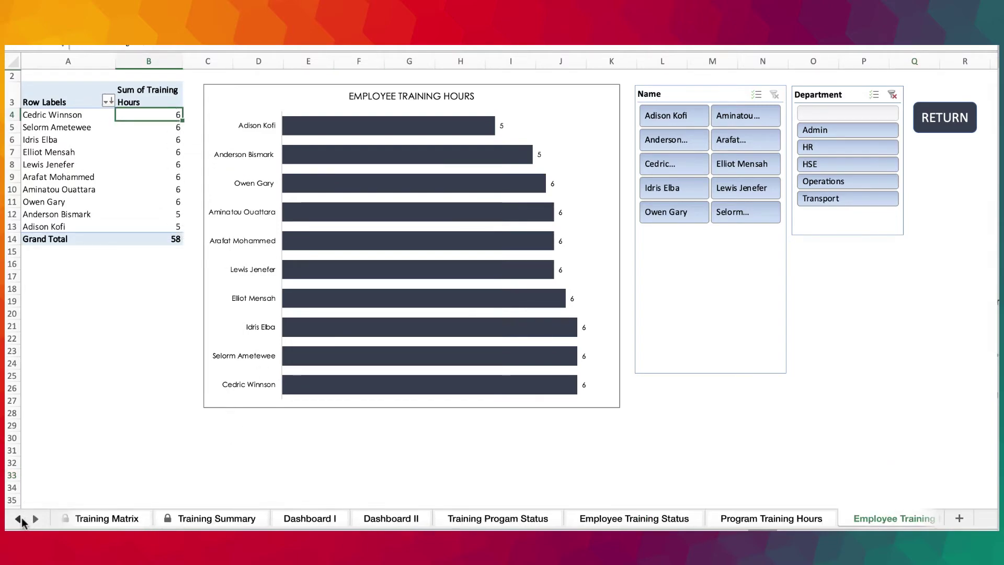
click(18, 518)
- On the Training Matrix sheet, review the H2S training dates for all employees
click(332, 521)
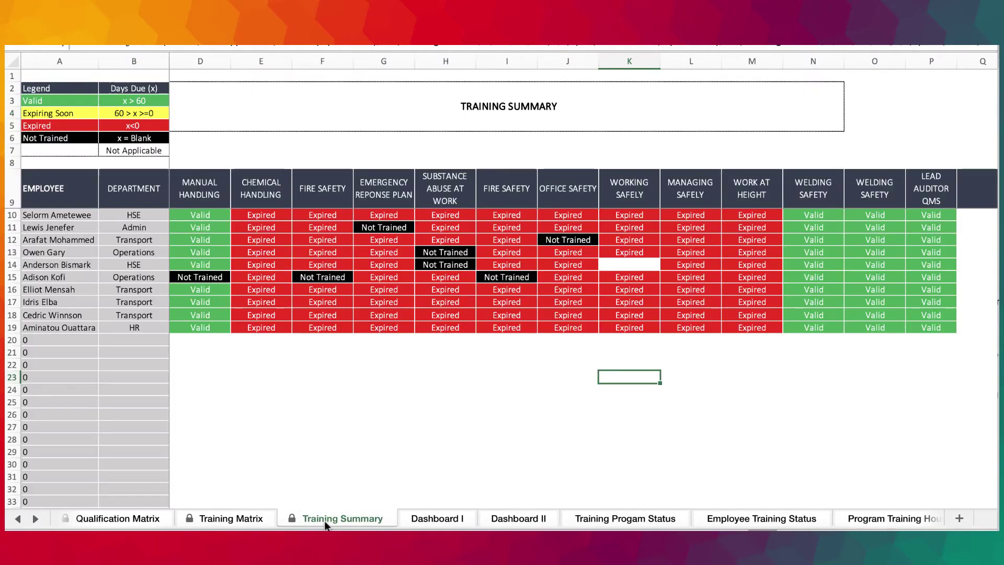
click(239, 520)
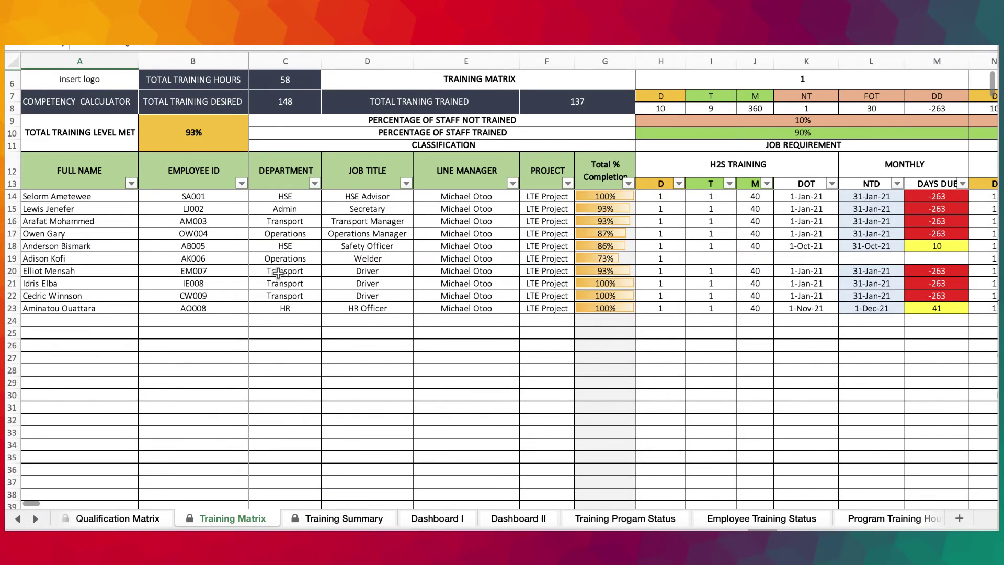
scroll(475, 292, right, 4)
drag(666, 196, 666, 308)
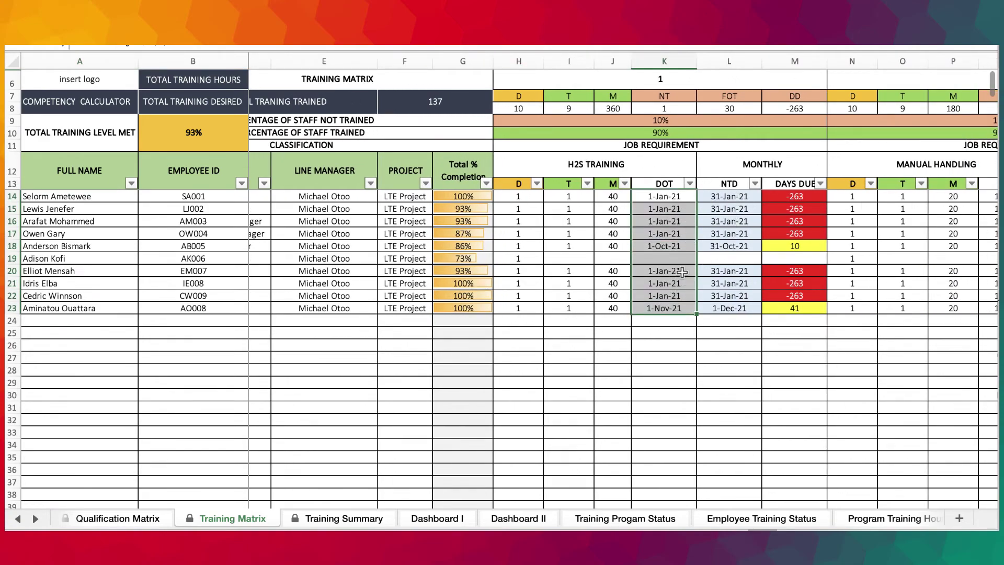
click(494, 404)
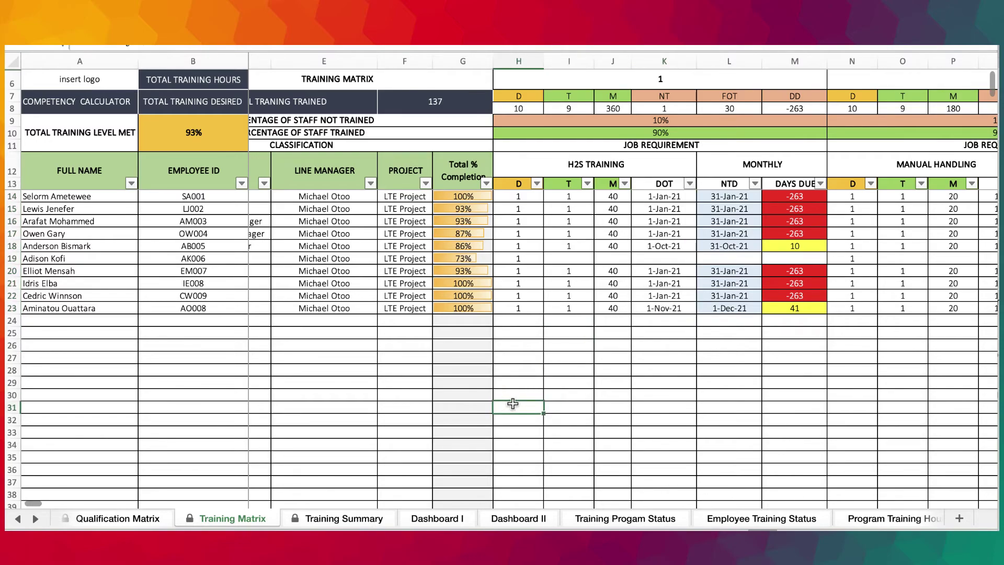
scroll(513, 403, left, 4)
click(36, 518)
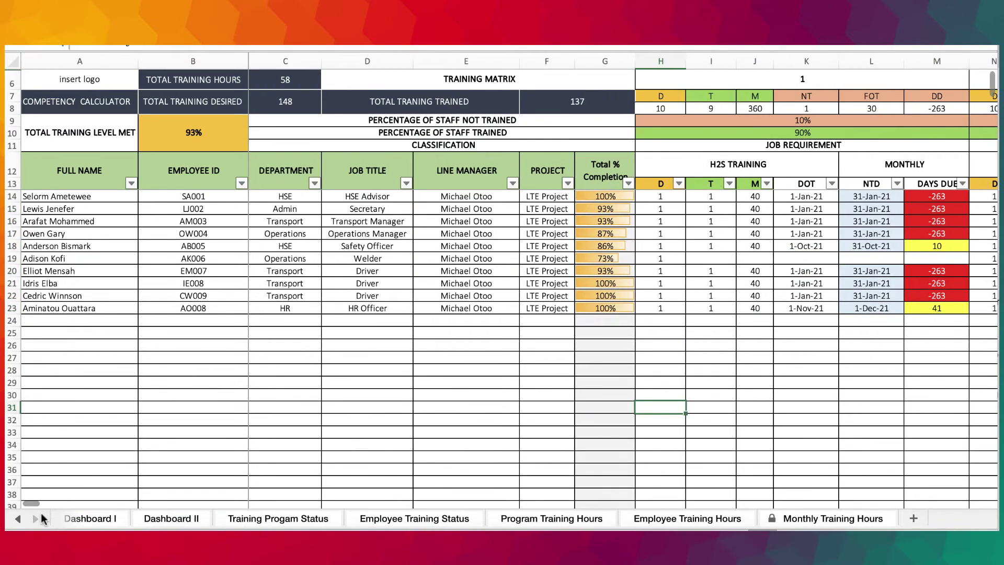
- On Monthly Training Hours, check the January-2021 and February-2021 month dropdowns without changing them
click(869, 522)
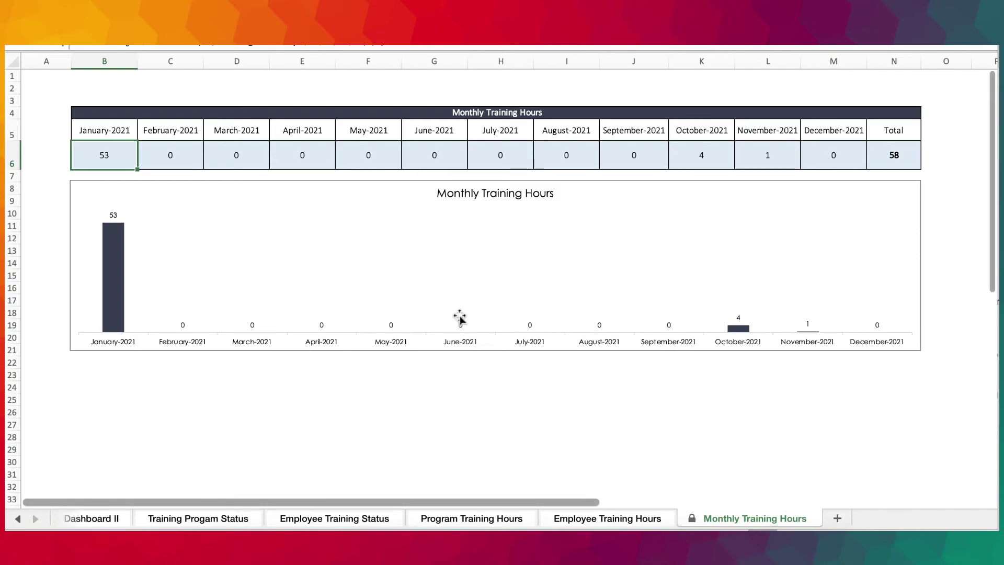
click(116, 131)
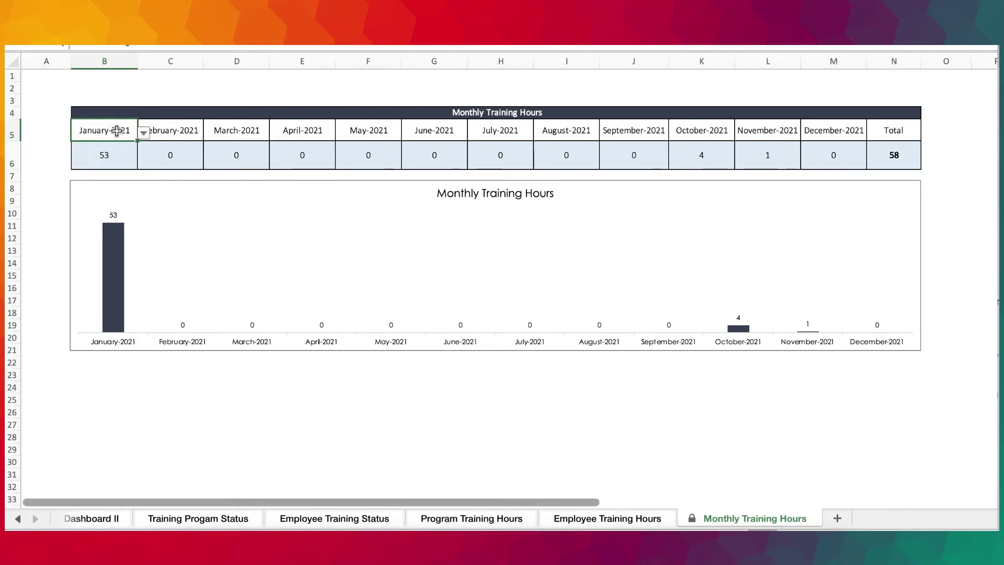
click(144, 135)
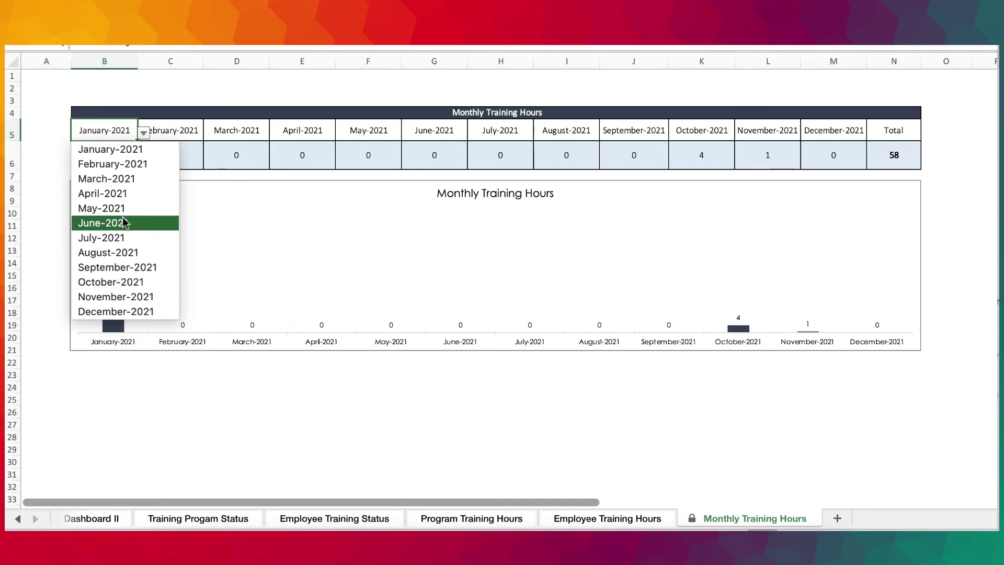
click(440, 470)
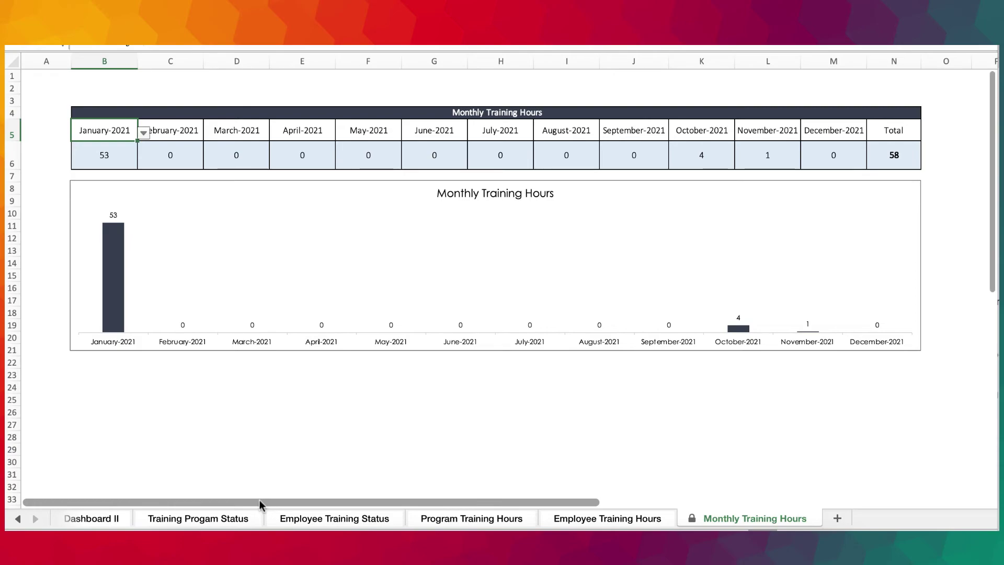
click(143, 135)
click(105, 146)
click(172, 131)
click(210, 134)
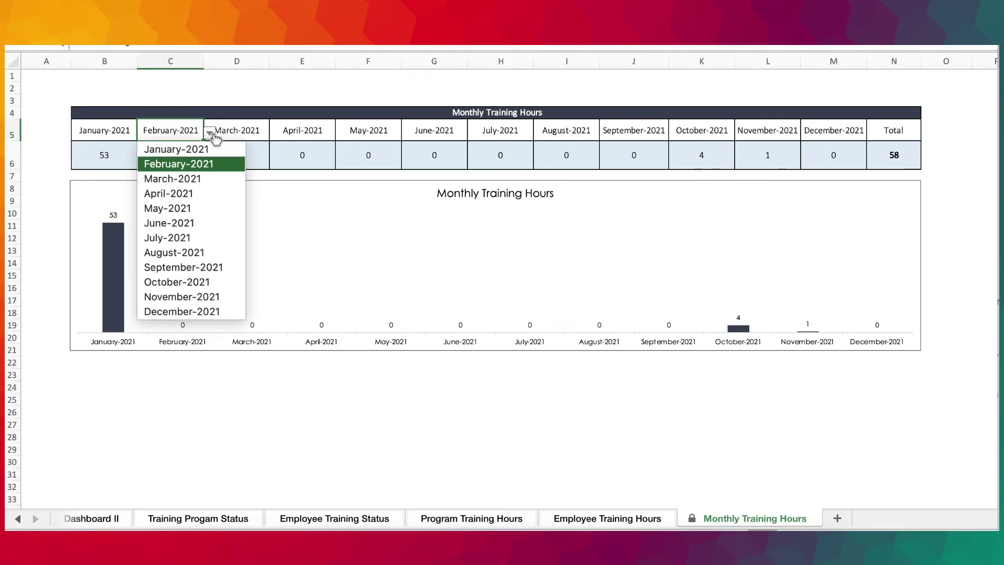
click(116, 137)
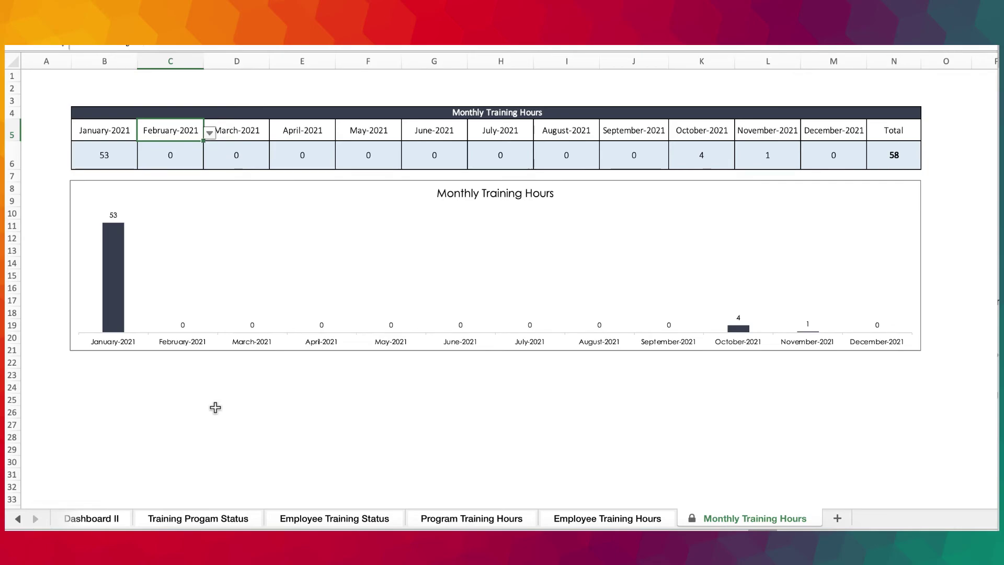
- Review the MANUAL HANDLING training dates on the Training Matrix sheet
click(17, 519)
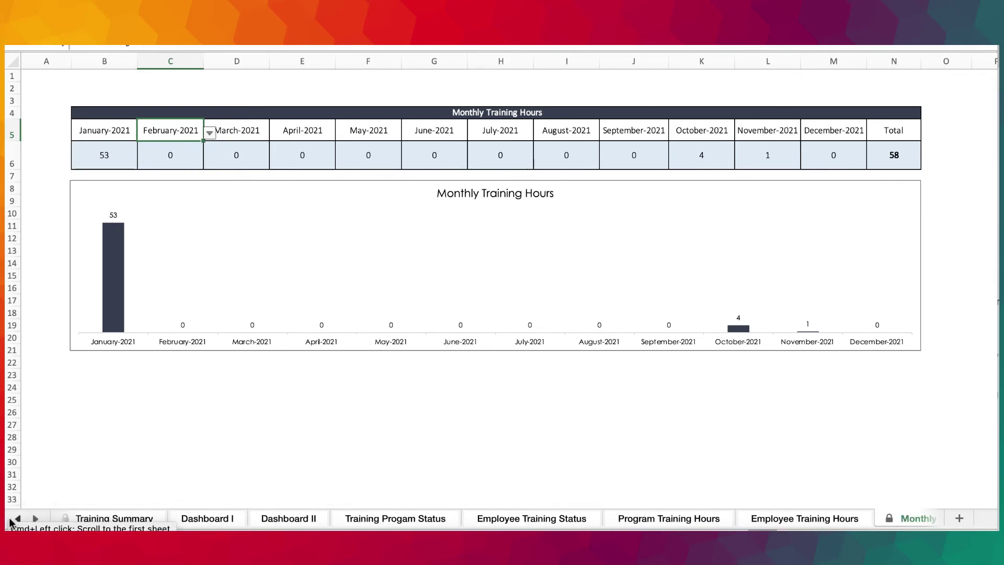
click(284, 522)
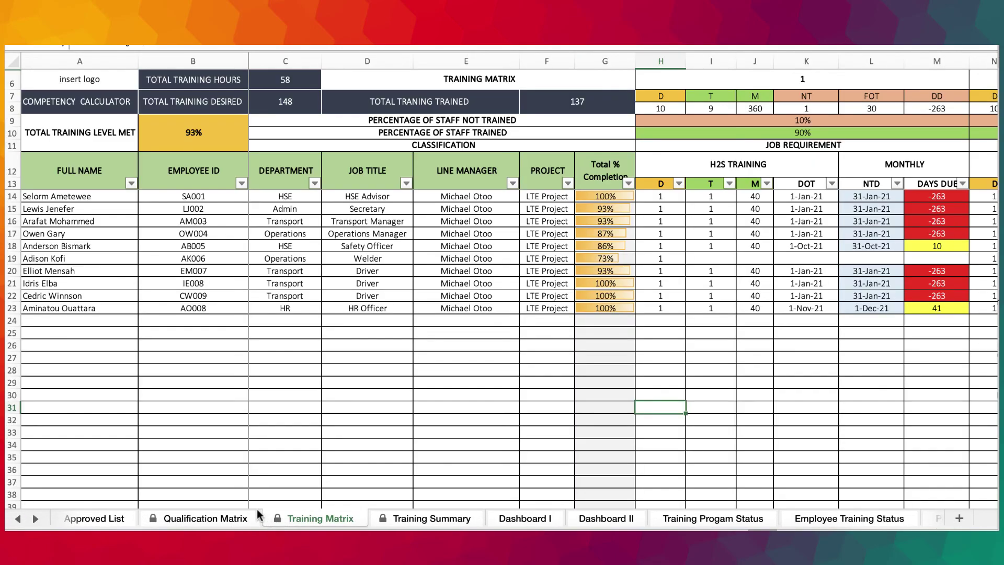
scroll(784, 330, right, 10)
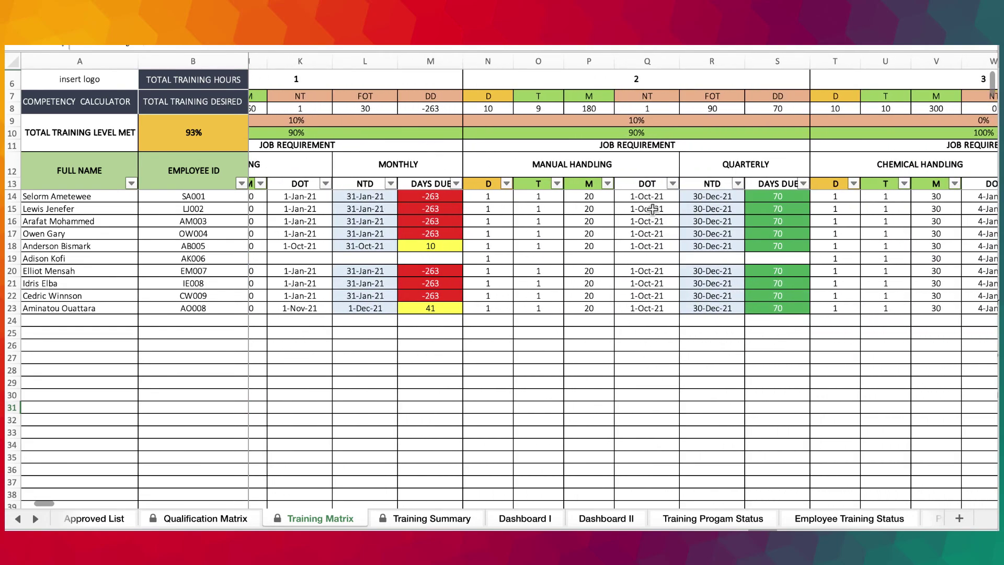
drag(653, 208, 658, 308)
scroll(658, 309, right, 1)
scroll(658, 309, right, 5)
scroll(658, 309, left, 15)
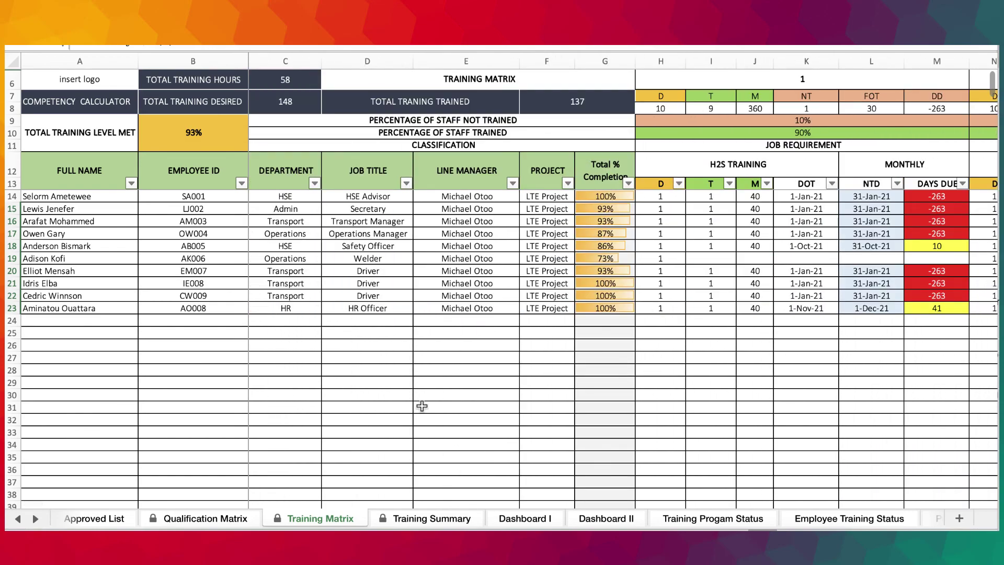
- Go through the Qualification Matrix and Approved List sheets to Welcome to SHEQXEL
click(177, 520)
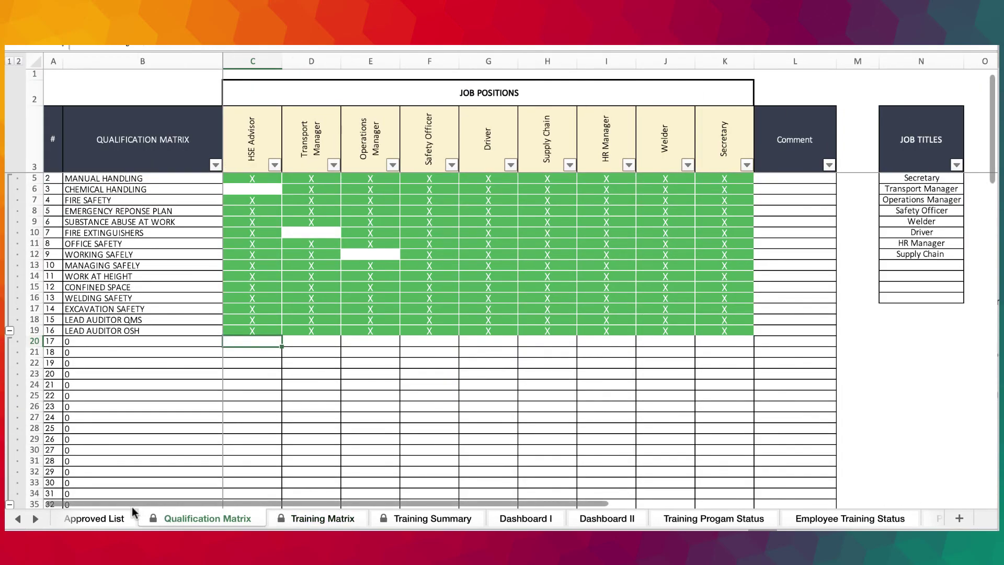
click(114, 520)
click(18, 519)
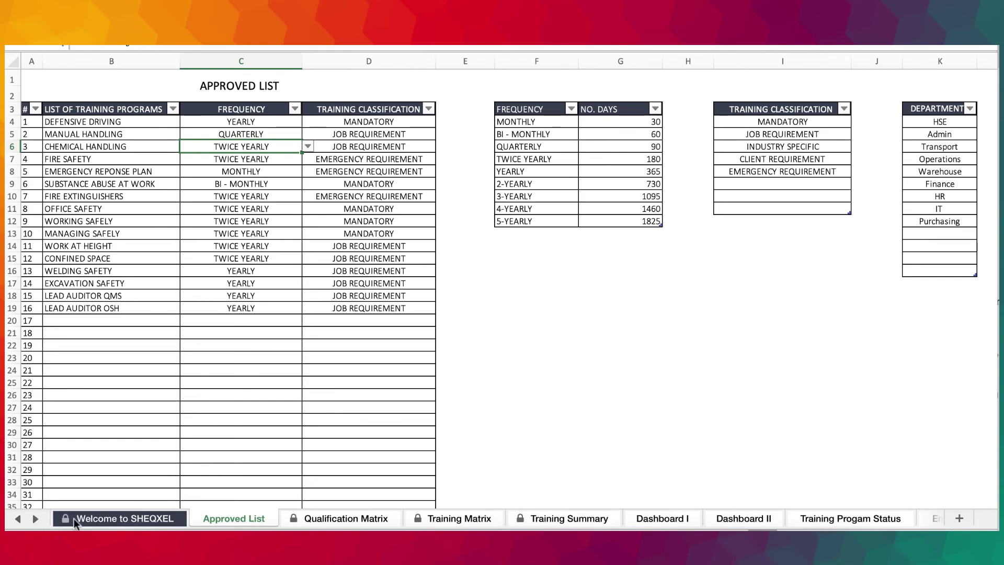
click(99, 520)
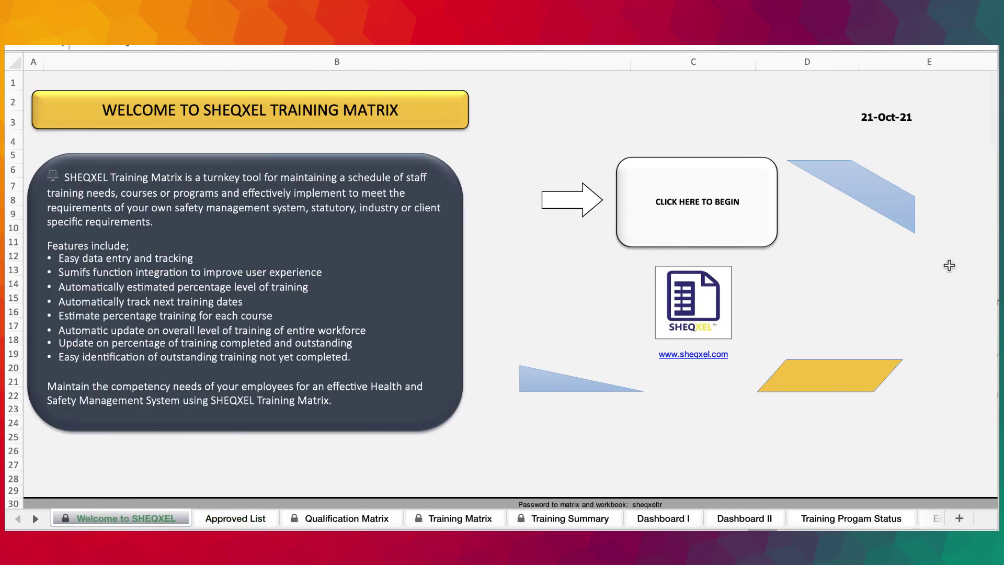